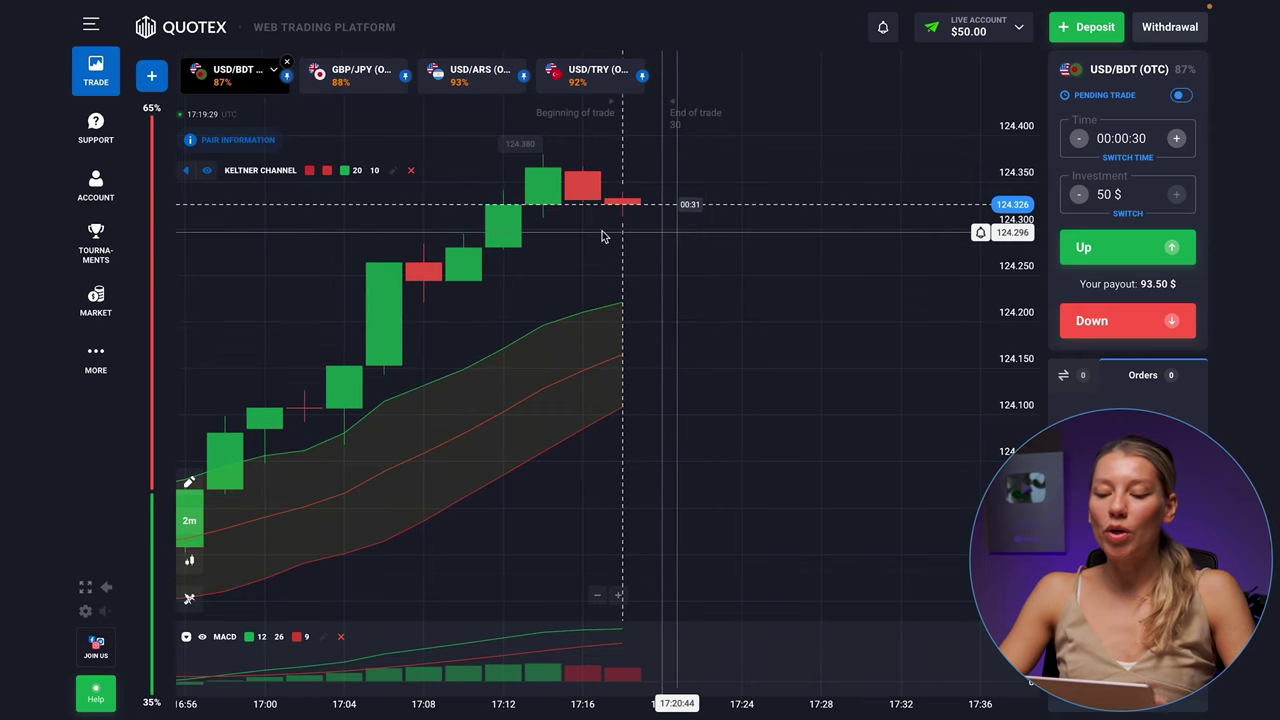
# Examine the two-minute USD/BDT (OTC) candles against the Keltner Channel and MACD, comparing recent price action with the earlier trend
pyautogui.moveTo(590, 235)
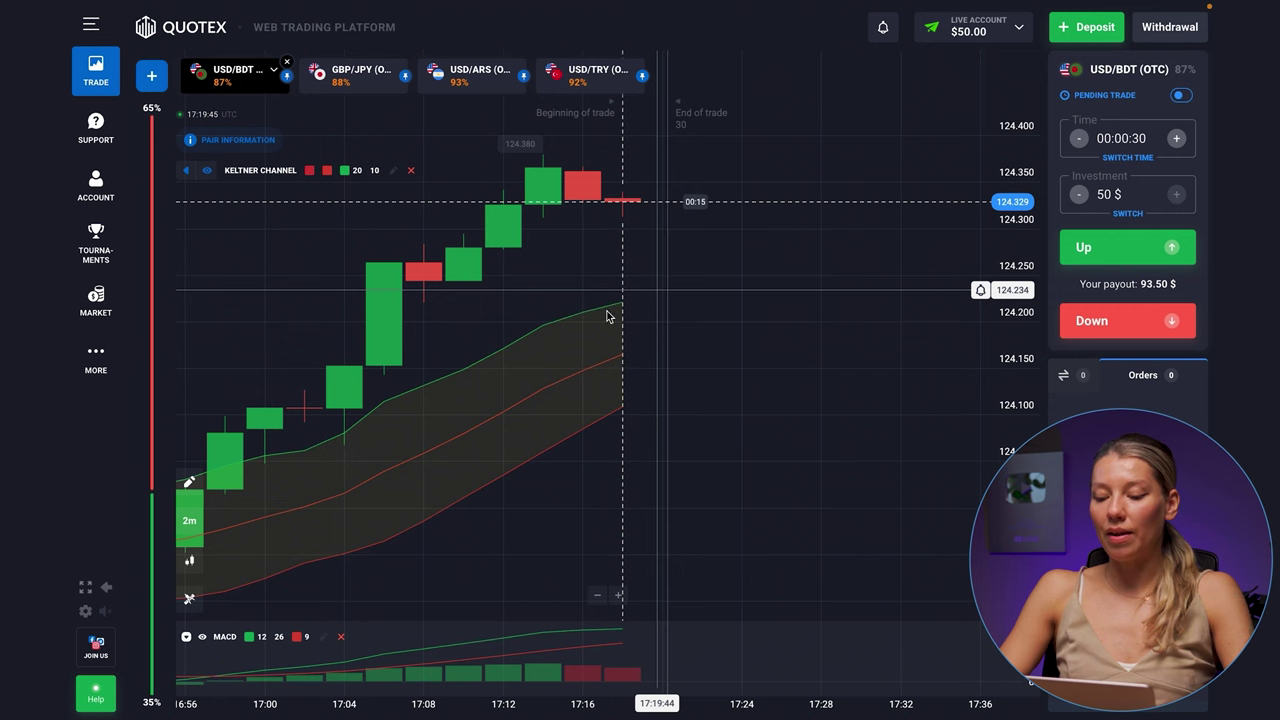
pyautogui.scroll(-4, 571, 351)
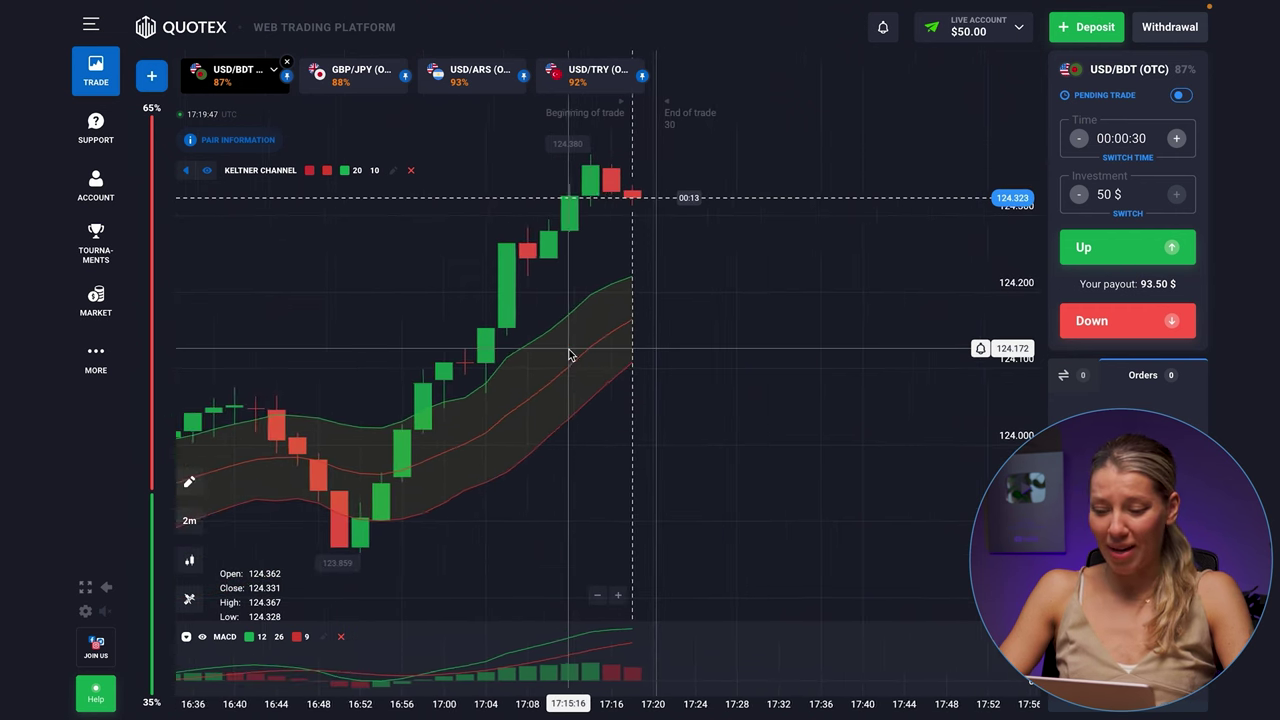
pyautogui.scroll(-2, 570, 354)
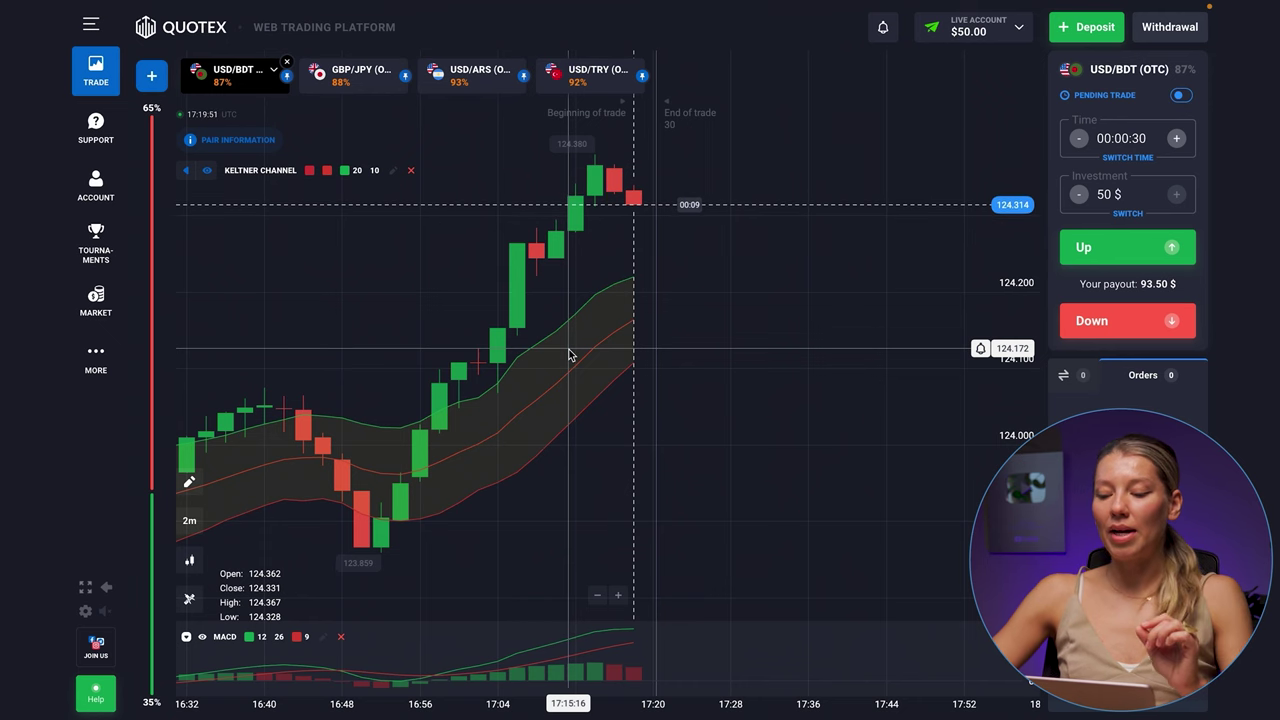
pyautogui.scroll(-3, 570, 354)
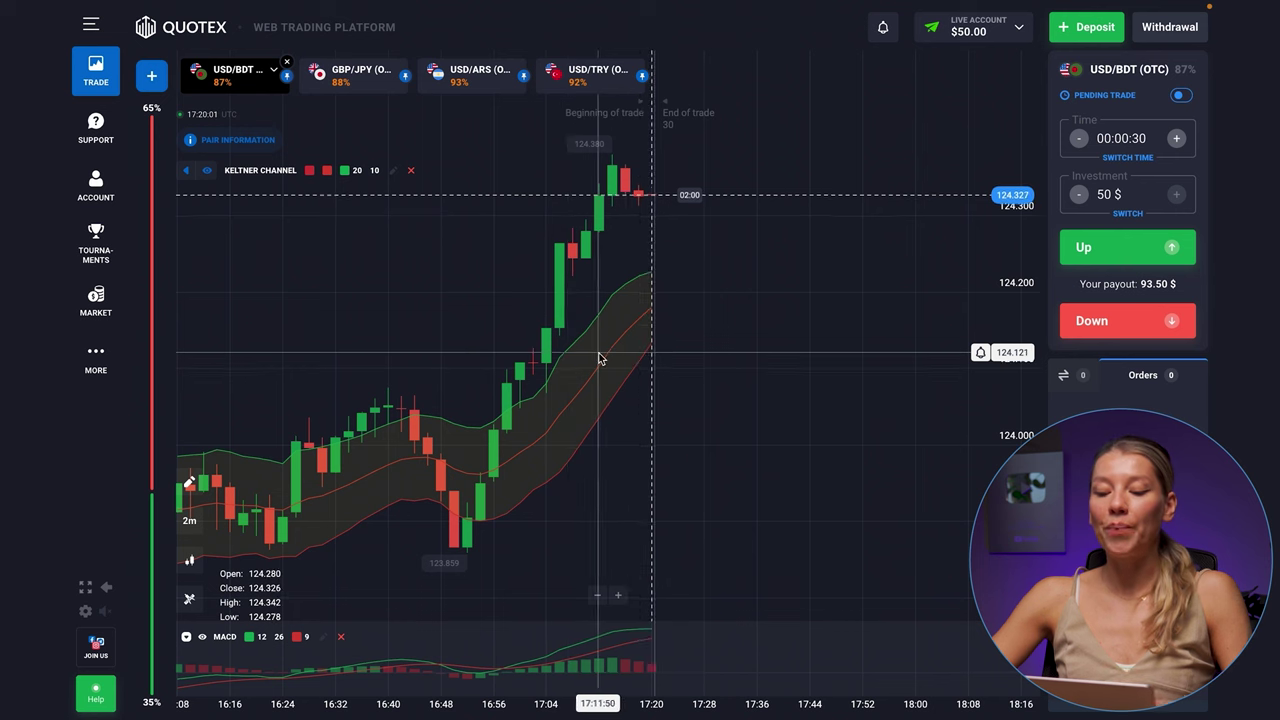
pyautogui.scroll(2, 648, 292)
pyautogui.scroll(2, 645, 297)
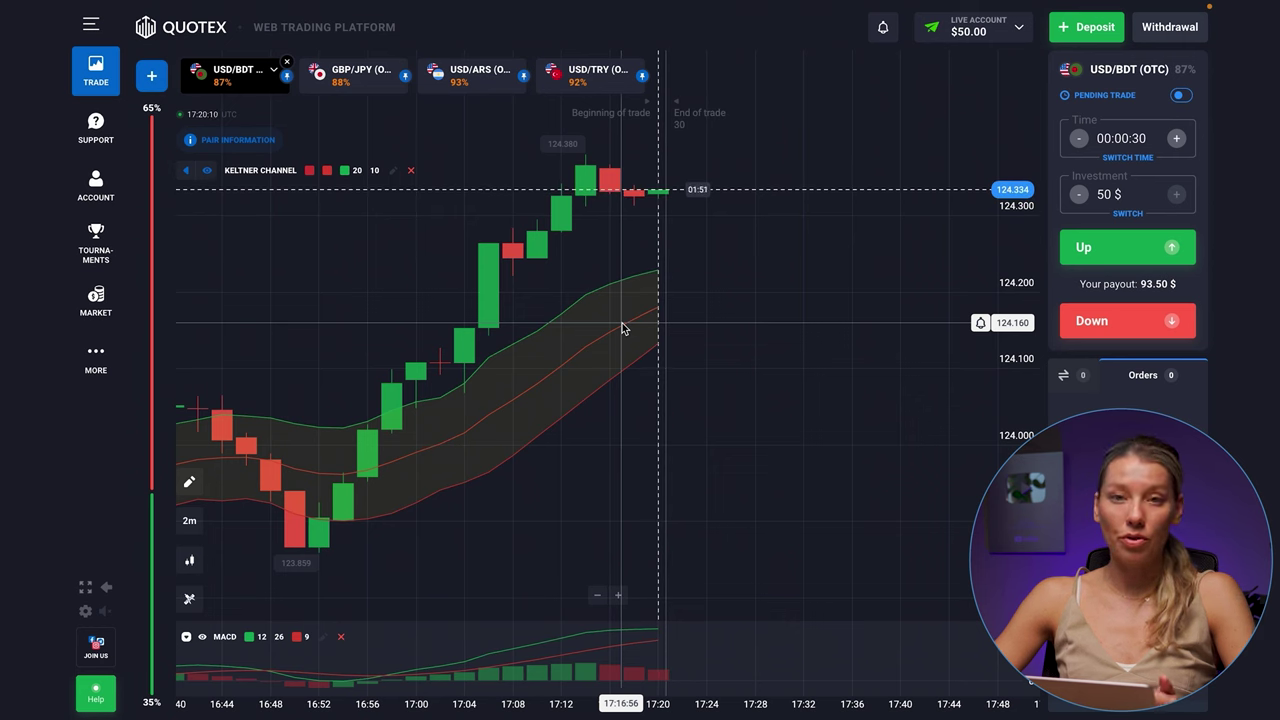
pyautogui.scroll(-3, 622, 324)
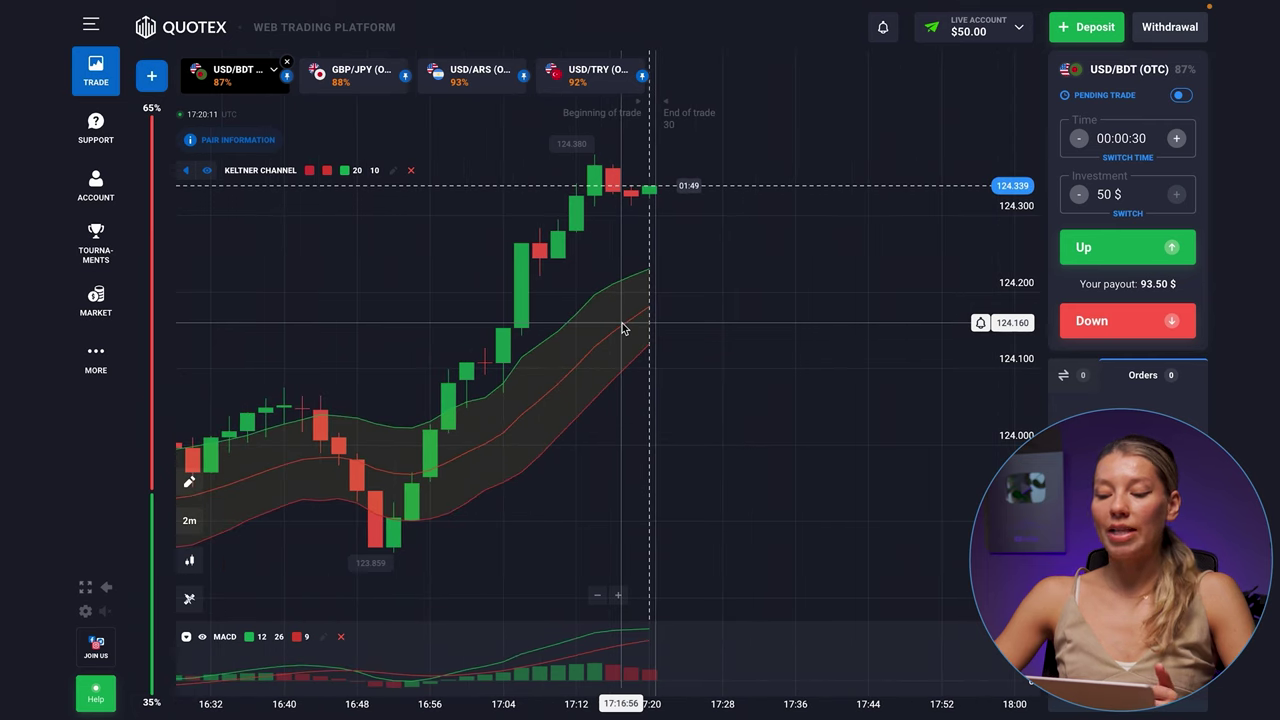
pyautogui.scroll(-2, 622, 323)
pyautogui.scroll(-2, 622, 323)
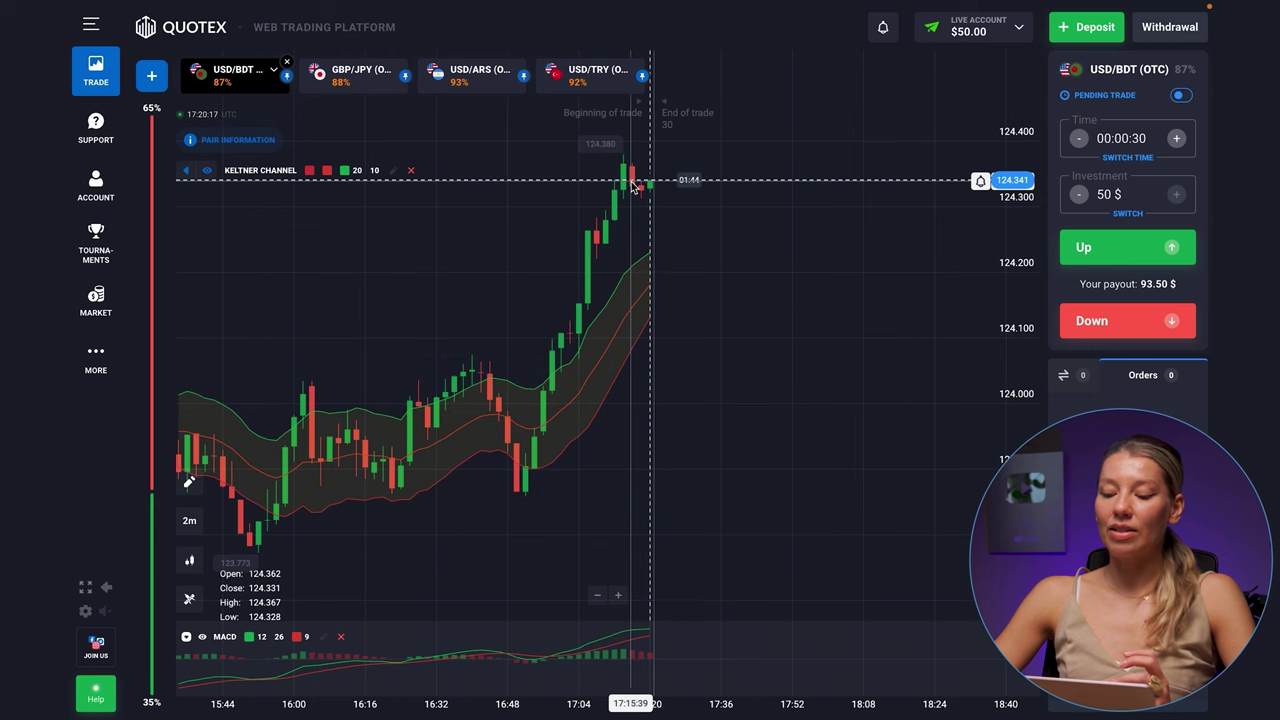
pyautogui.scroll(3, 740, 240)
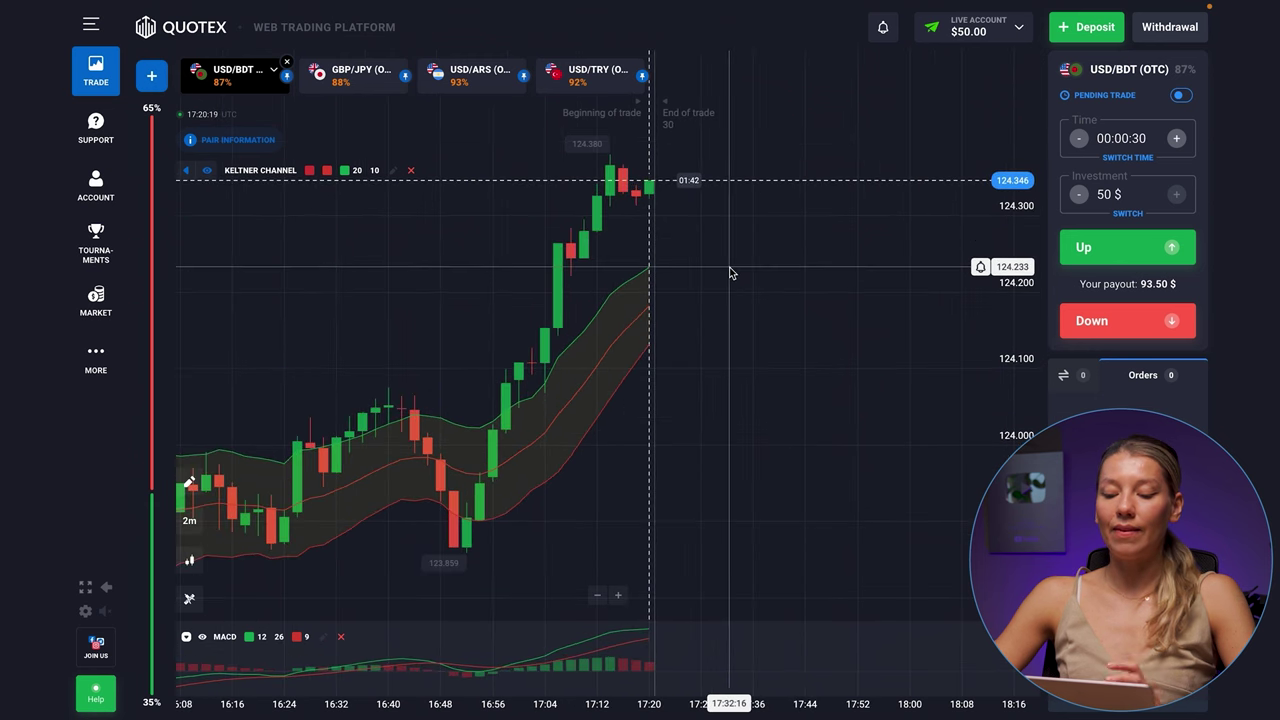
pyautogui.scroll(4, 730, 272)
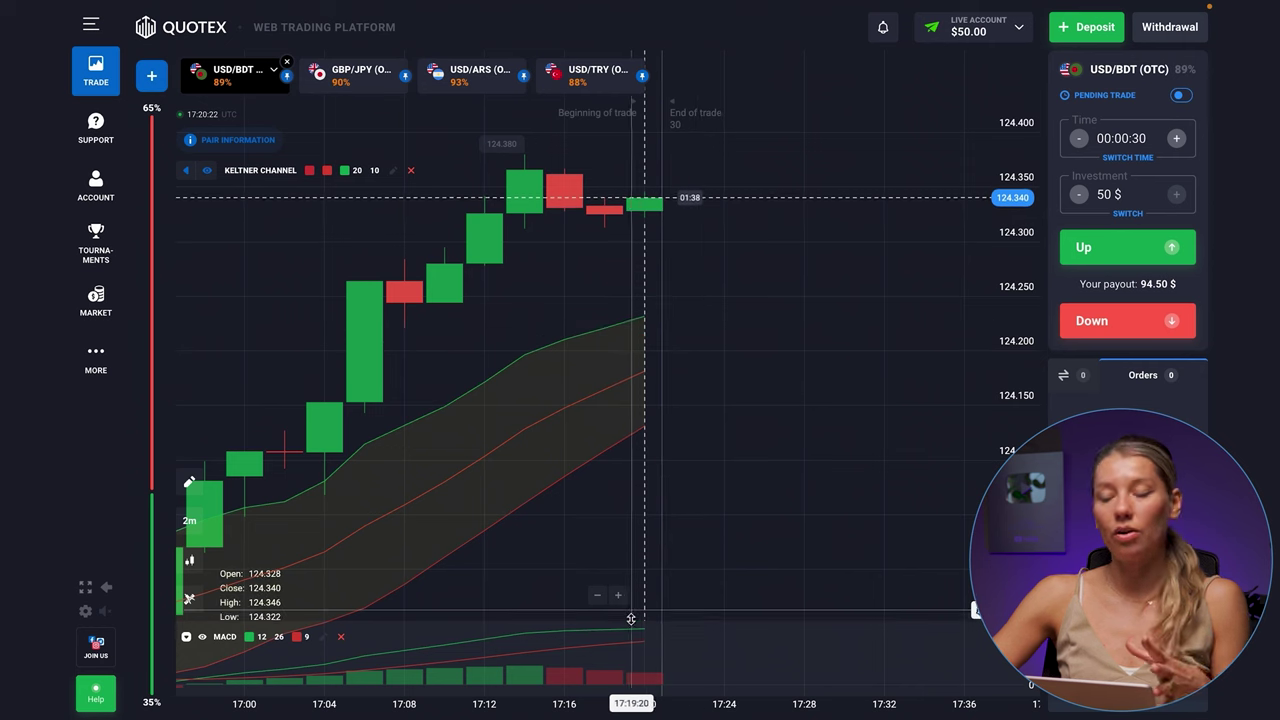
pyautogui.scroll(-2, 670, 380)
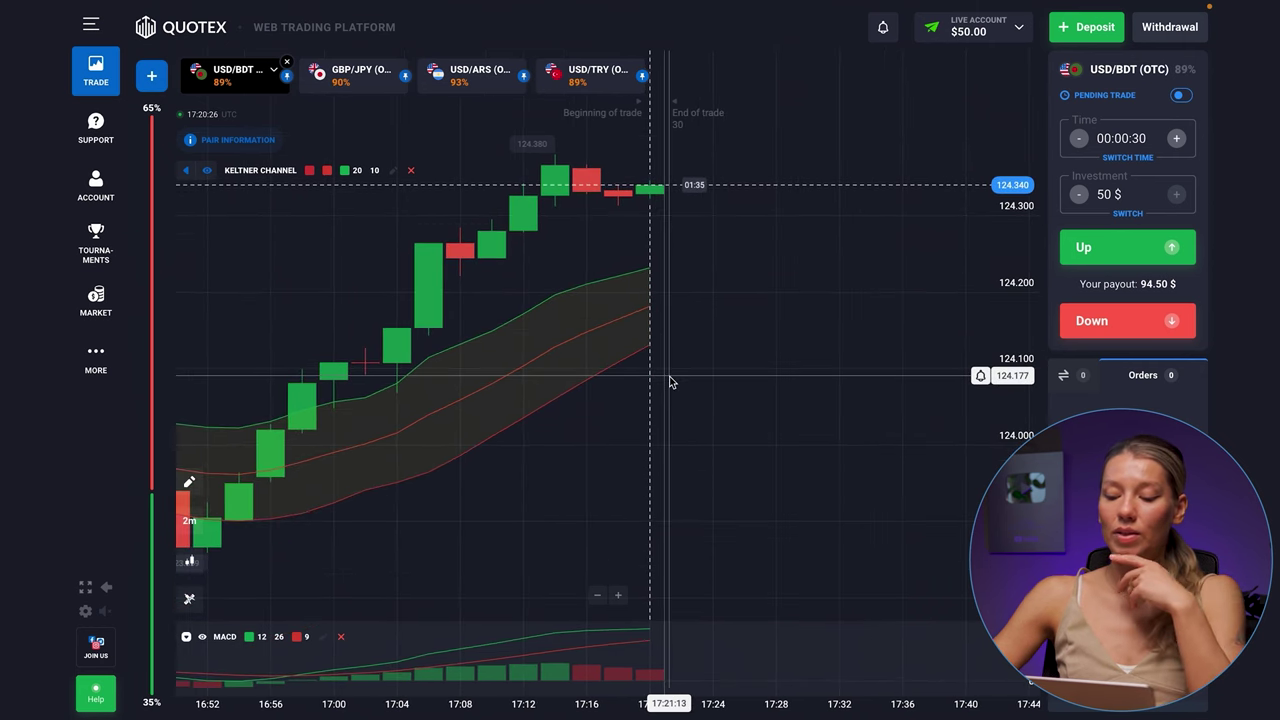
pyautogui.scroll(2, 670, 380)
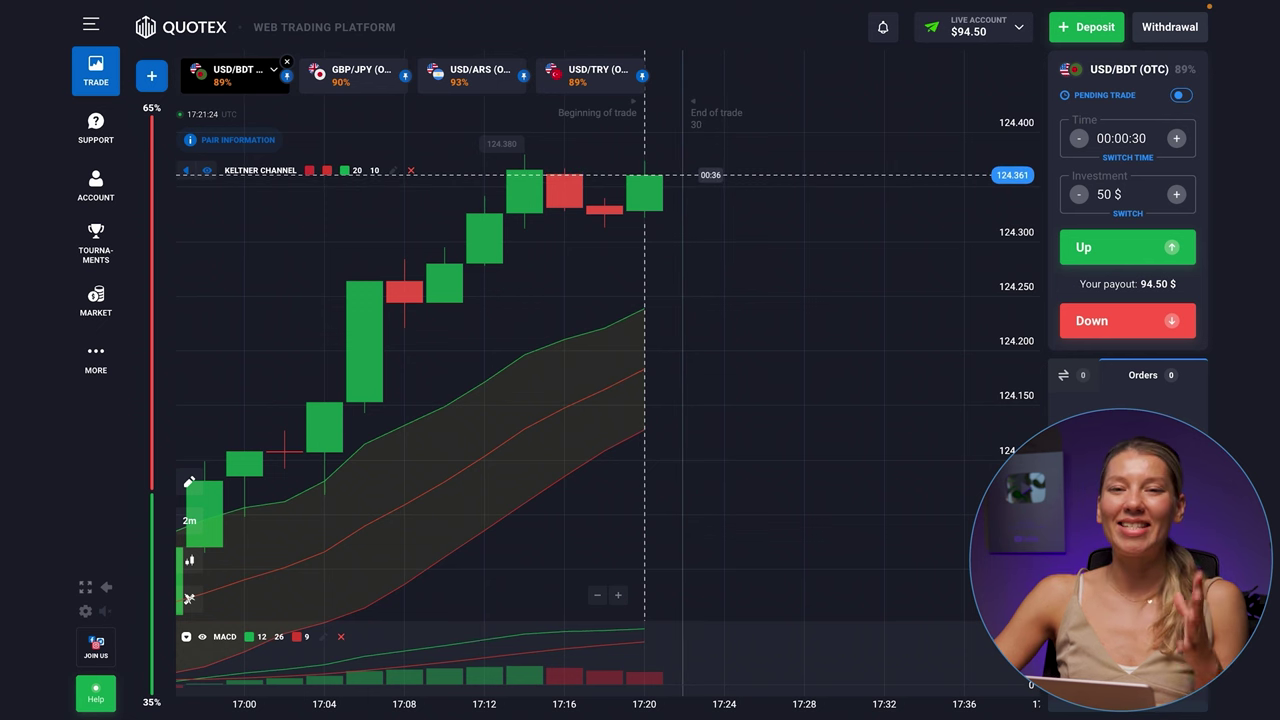
# Review the latest USD/BDT (OTC) candle near the recent high in the context of the wider uptrend above the Keltner Channel
pyautogui.scroll(-2, 737, 434)
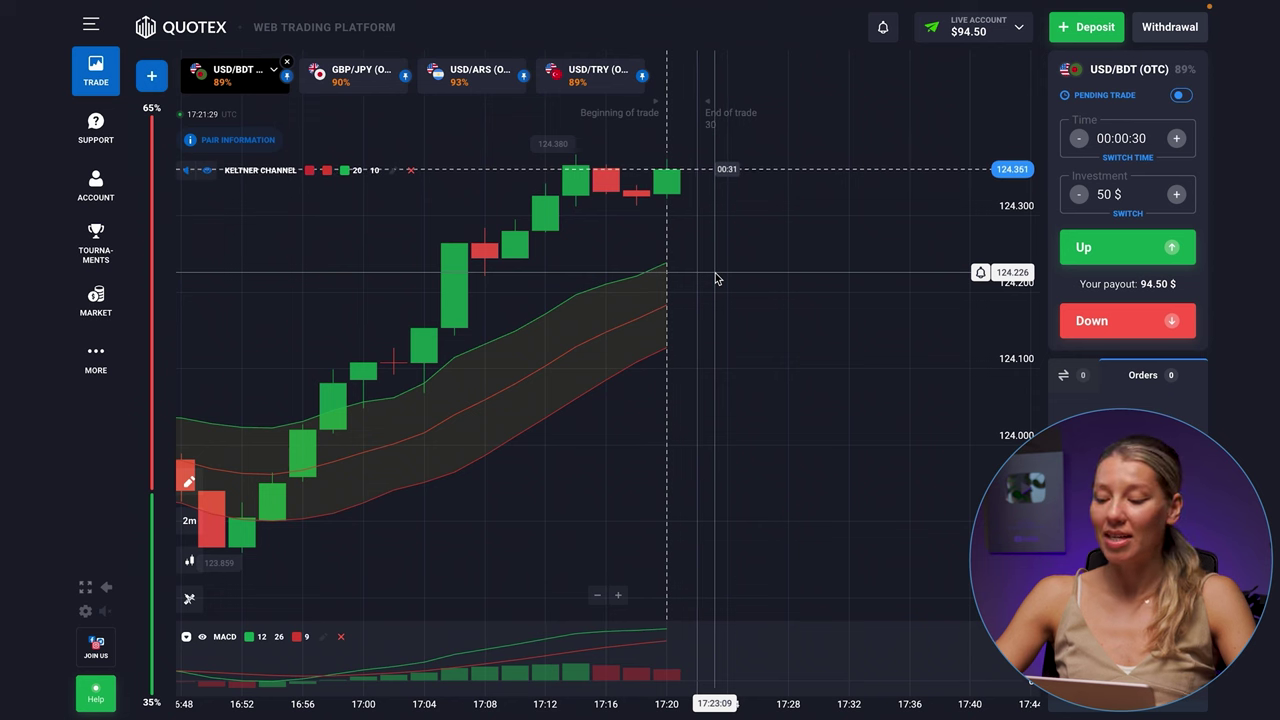
pyautogui.scroll(1, 715, 278)
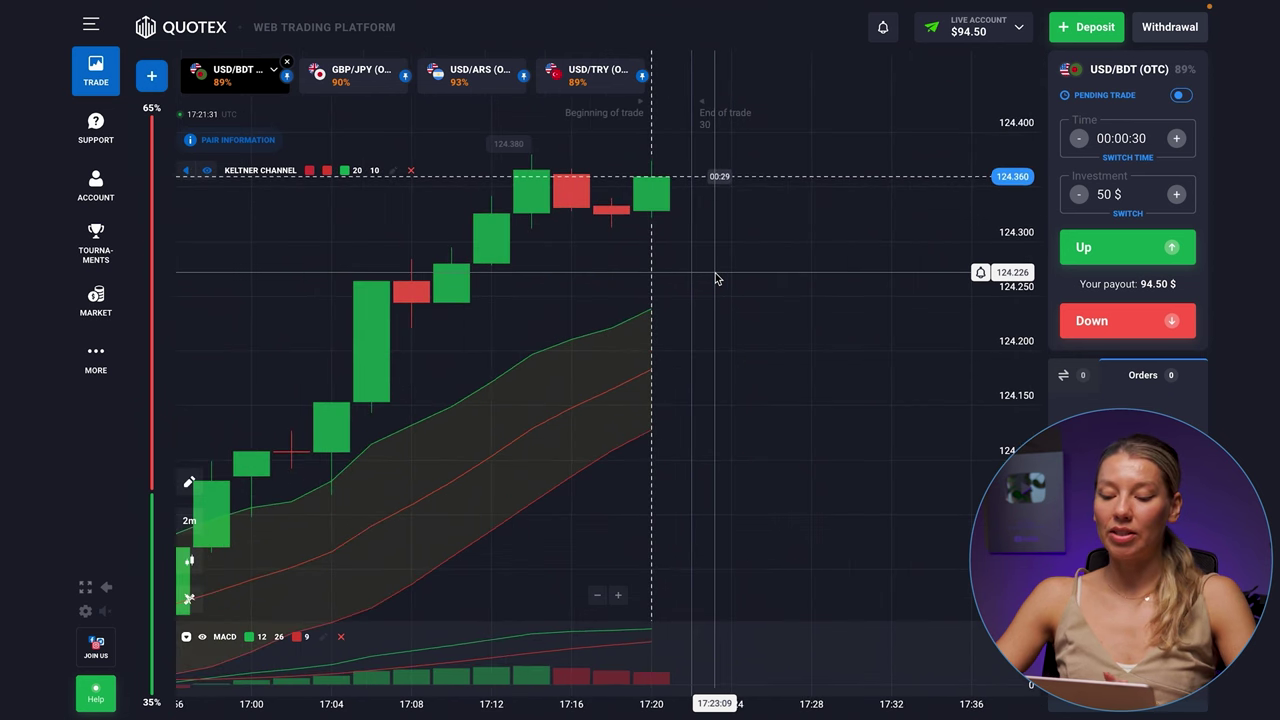
pyautogui.scroll(-3, 715, 273)
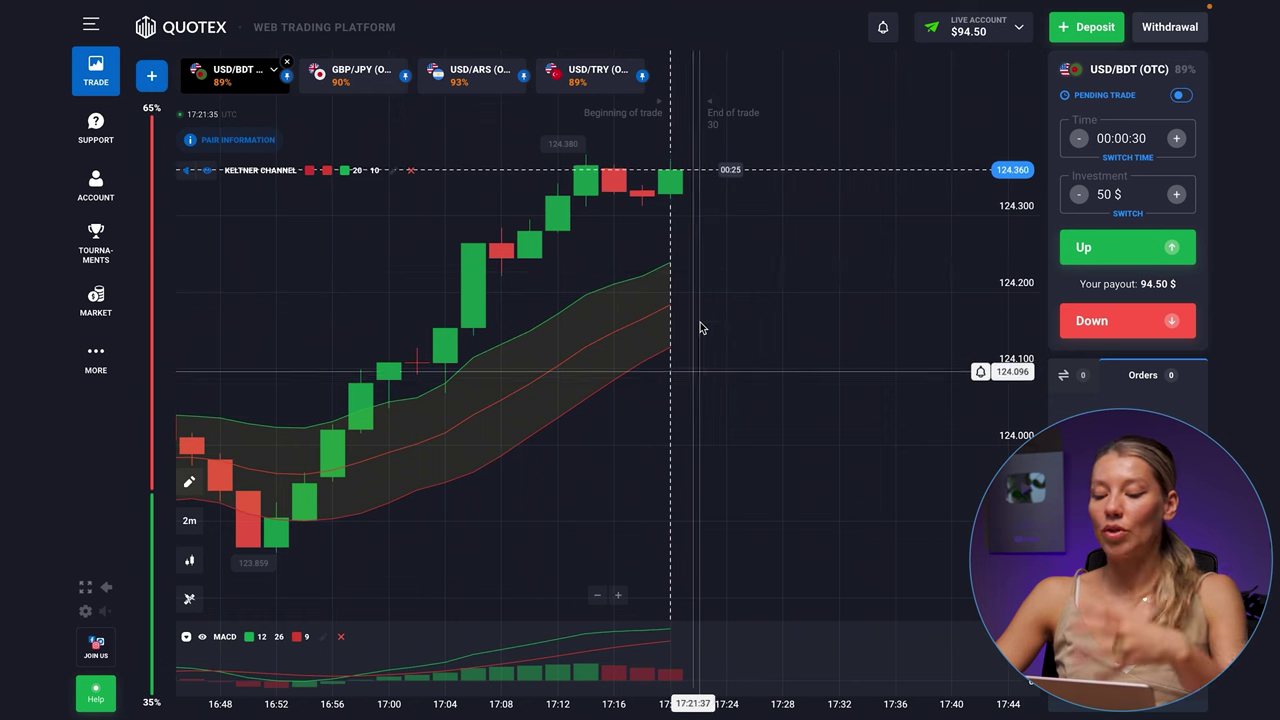
pyautogui.scroll(2, 700, 322)
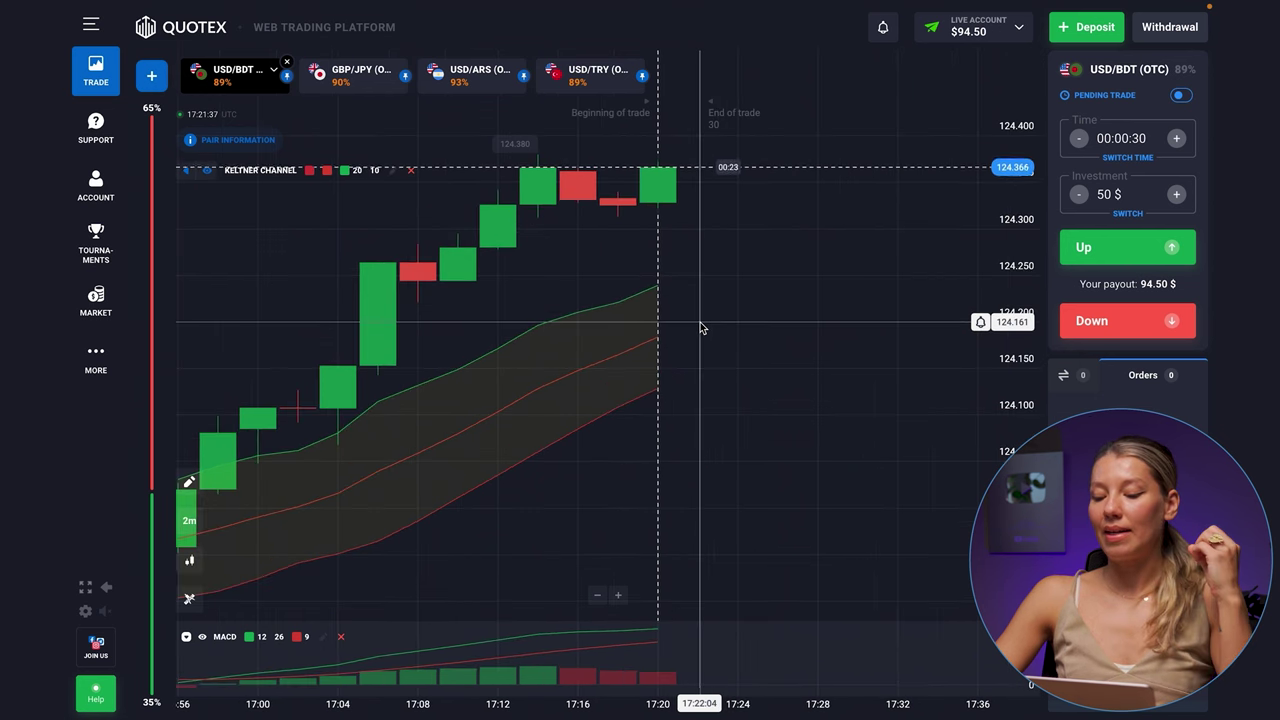
pyautogui.scroll(-4, 700, 322)
pyautogui.scroll(-4, 700, 322)
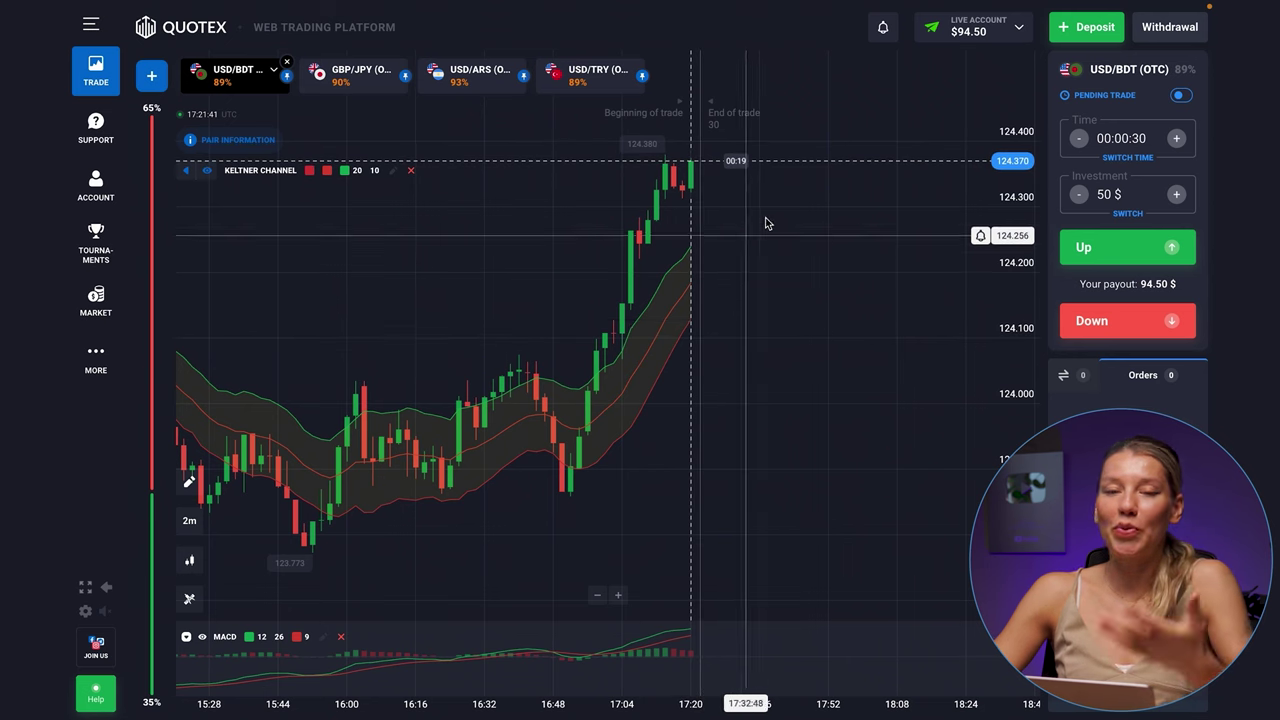
pyautogui.scroll(4, 765, 217)
pyautogui.scroll(3, 765, 217)
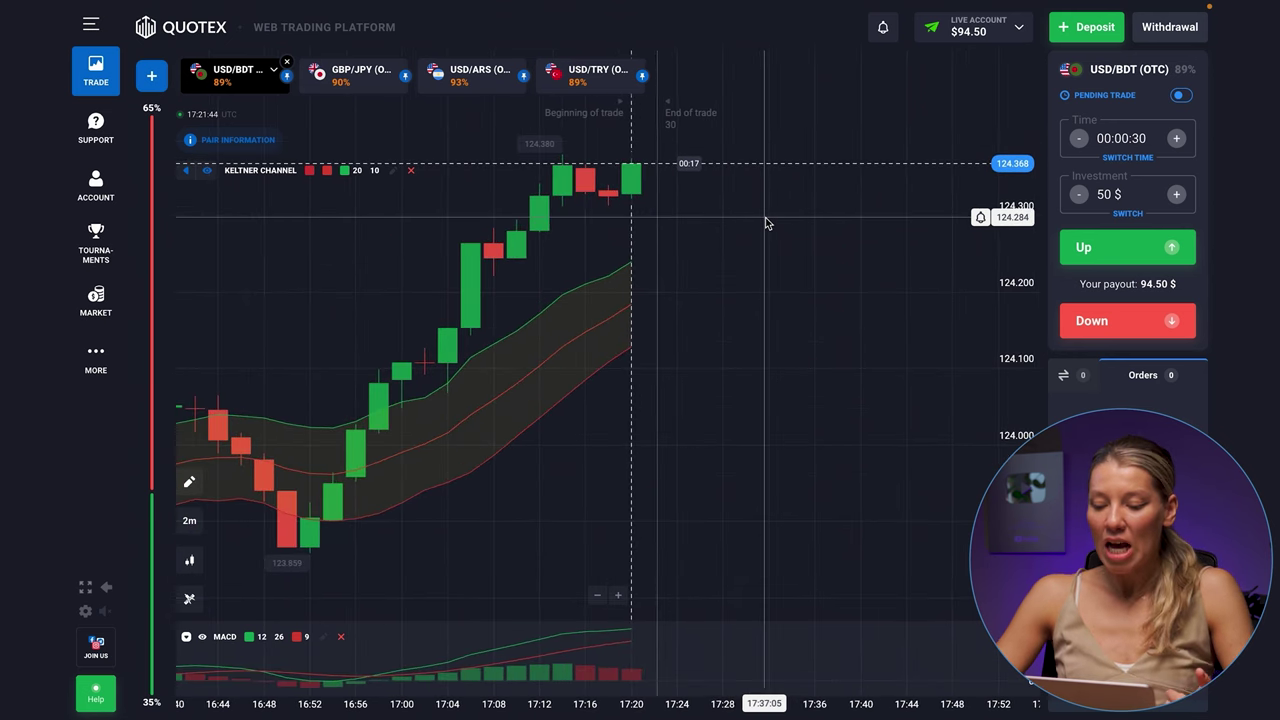
pyautogui.scroll(2, 765, 222)
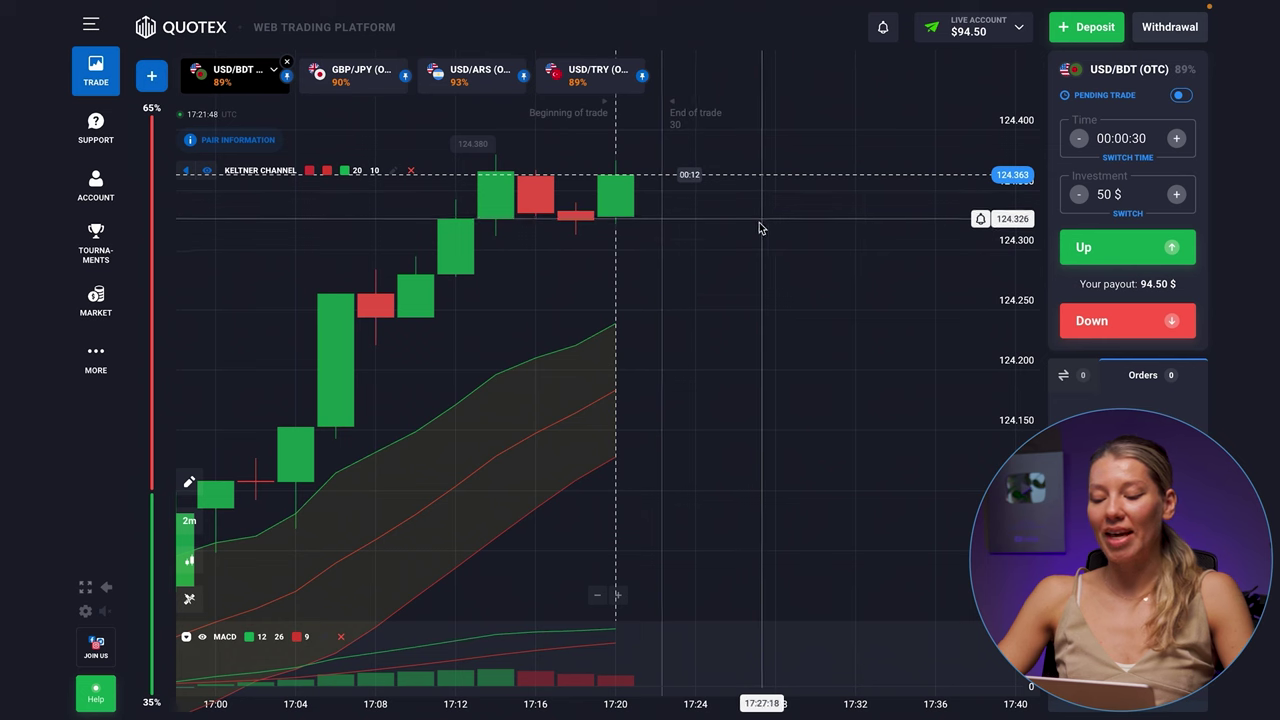
# Switch to the GBP/JPY (OTC) chart and review its candles back to about 16:24
pyautogui.click(350, 90)
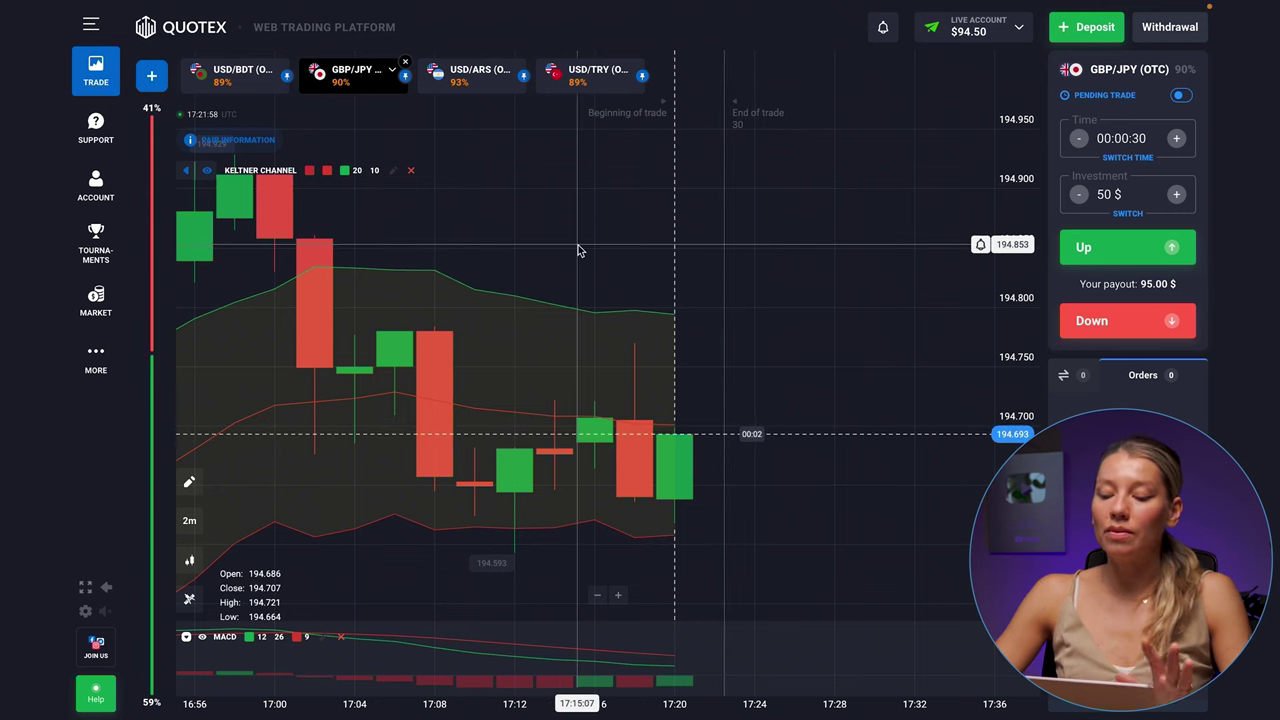
pyautogui.scroll(-3, 645, 283)
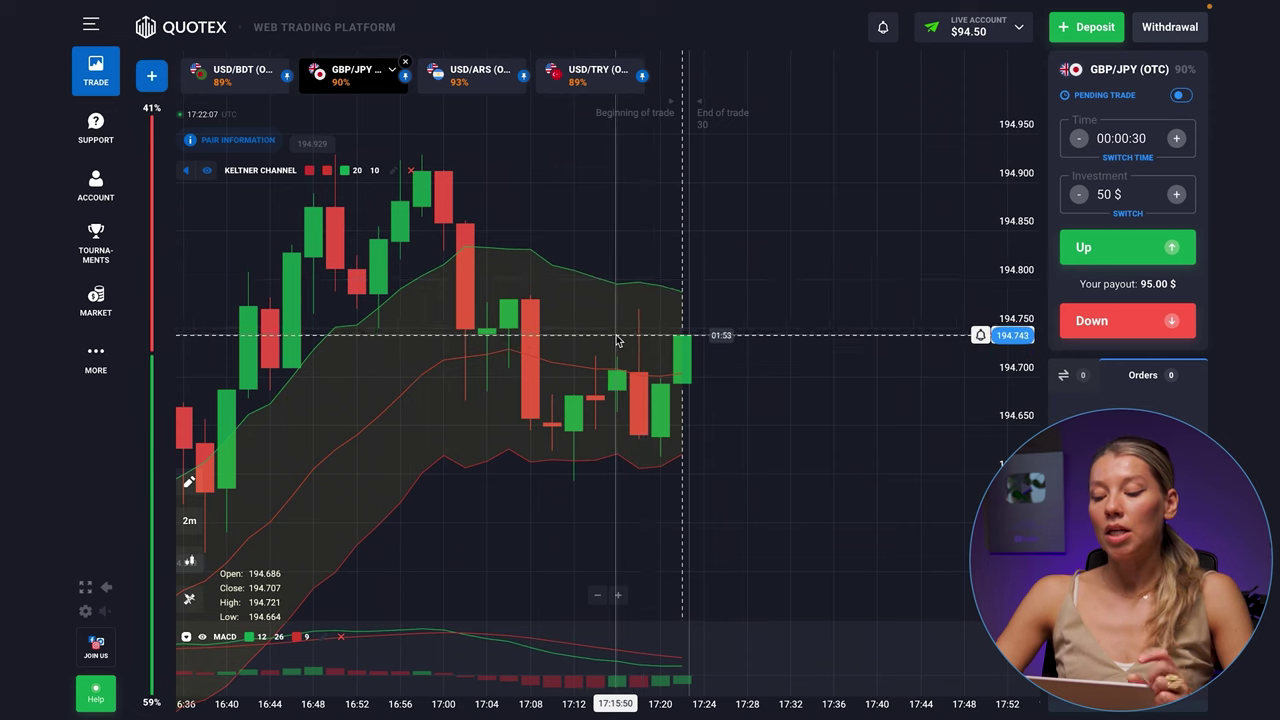
pyautogui.scroll(-1, 617, 341)
pyautogui.scroll(-1, 617, 341)
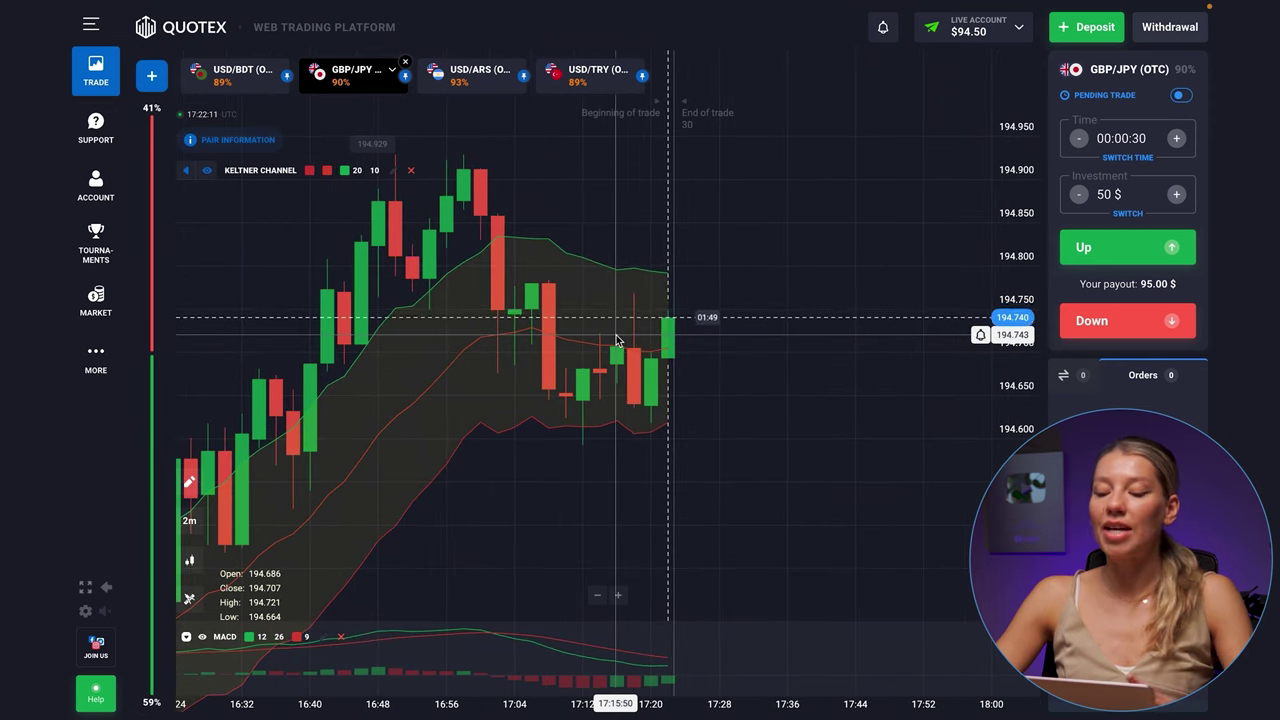
pyautogui.scroll(-1, 617, 341)
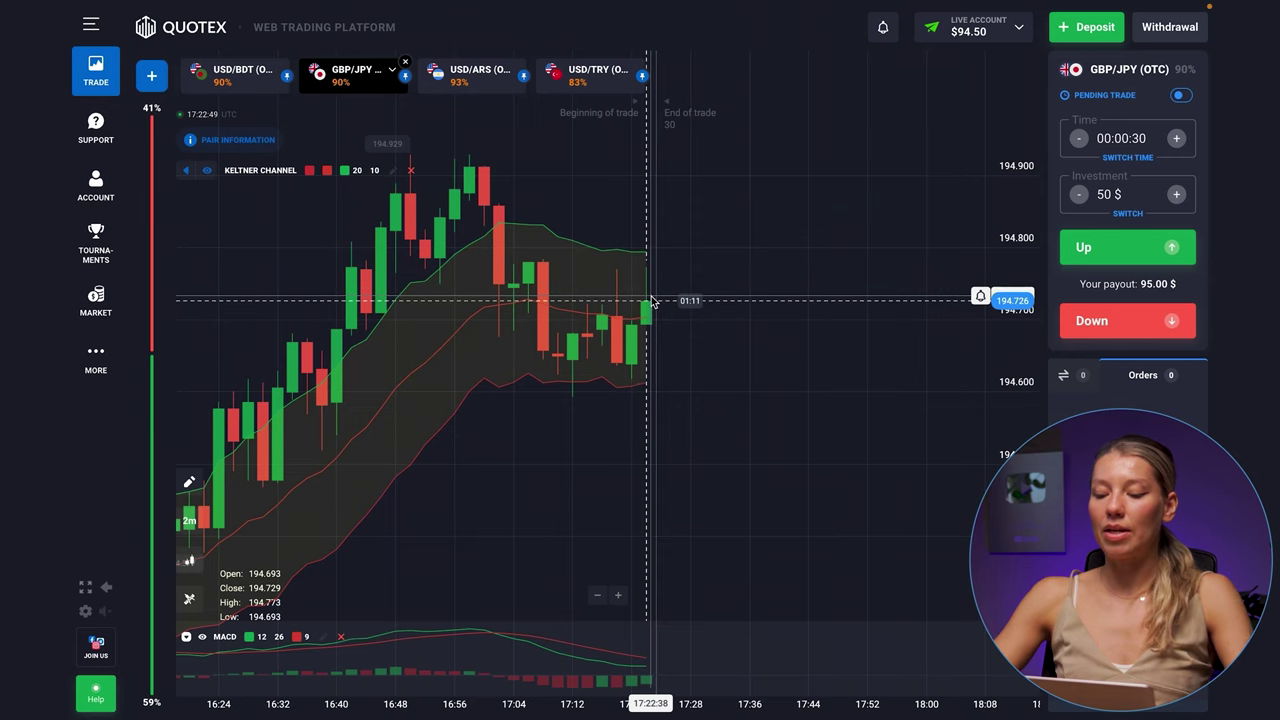
# Examine the recent GBP/JPY (OTC) candles around the Keltner Channel's middle line and the MACD lines for a trade signal
pyautogui.scroll(2, 652, 300)
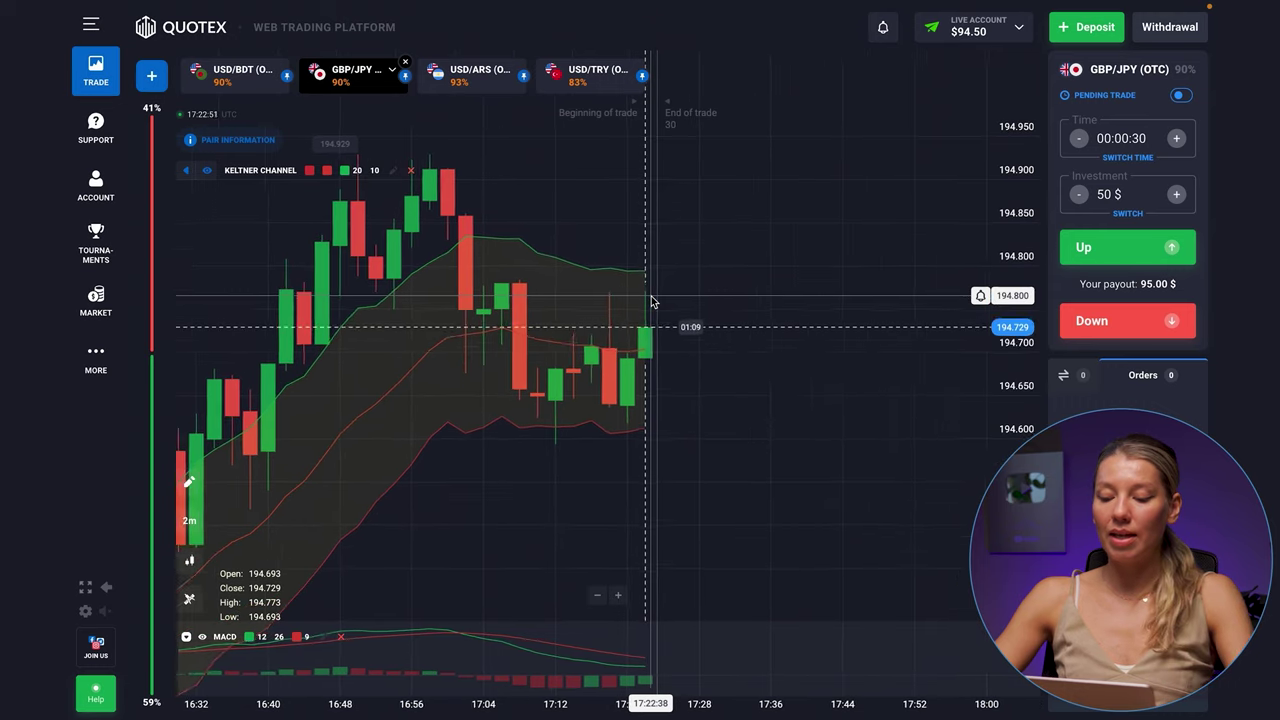
pyautogui.scroll(3, 652, 300)
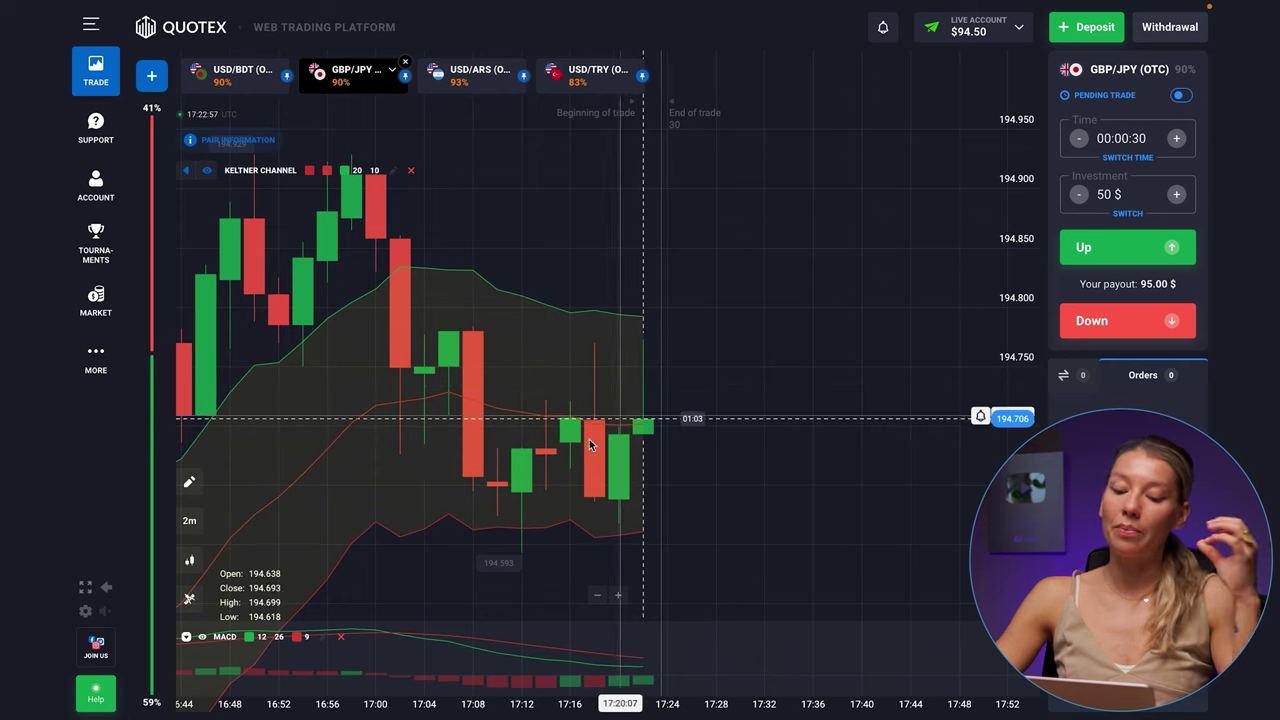
pyautogui.scroll(3, 798, 344)
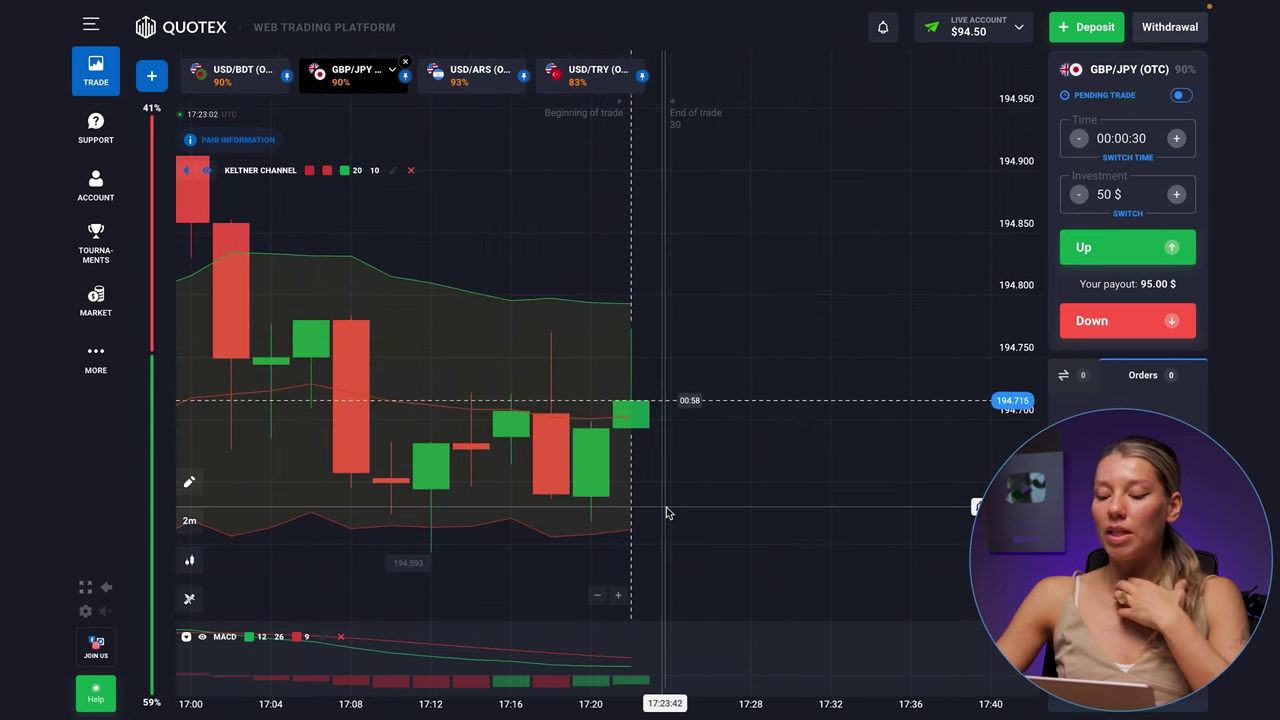
pyautogui.scroll(-4, 503, 520)
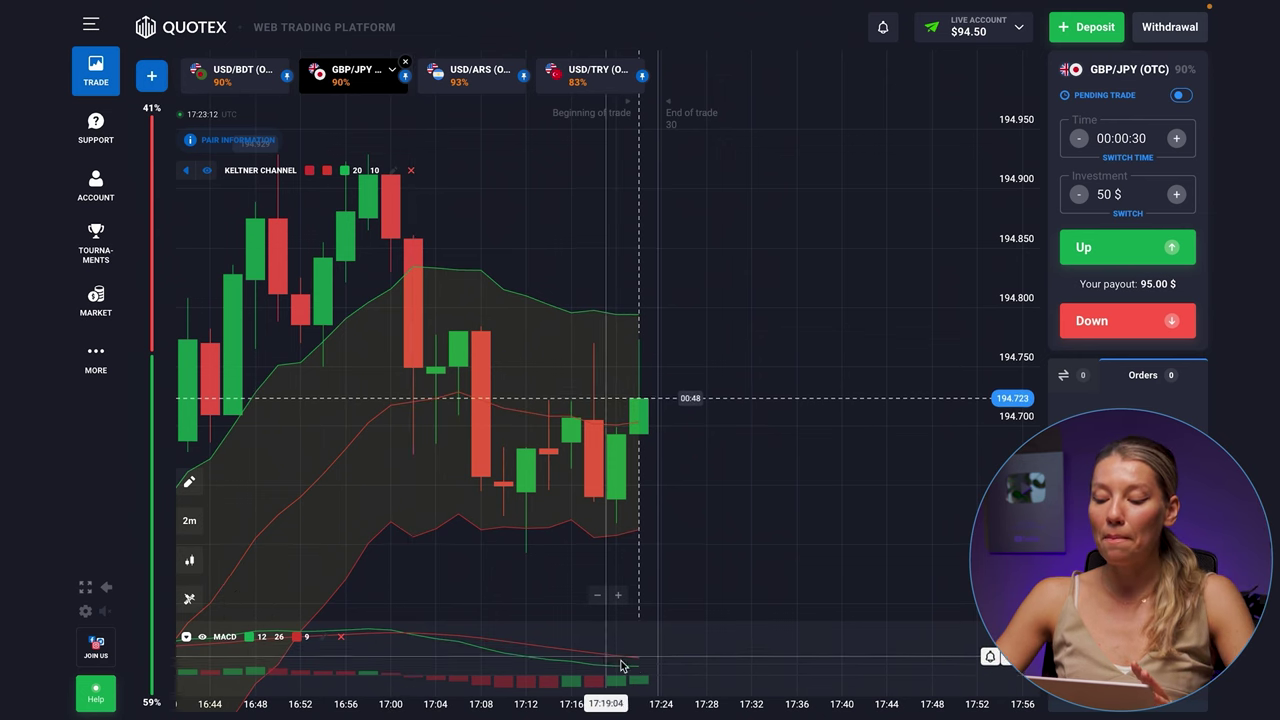
pyautogui.scroll(4, 671, 473)
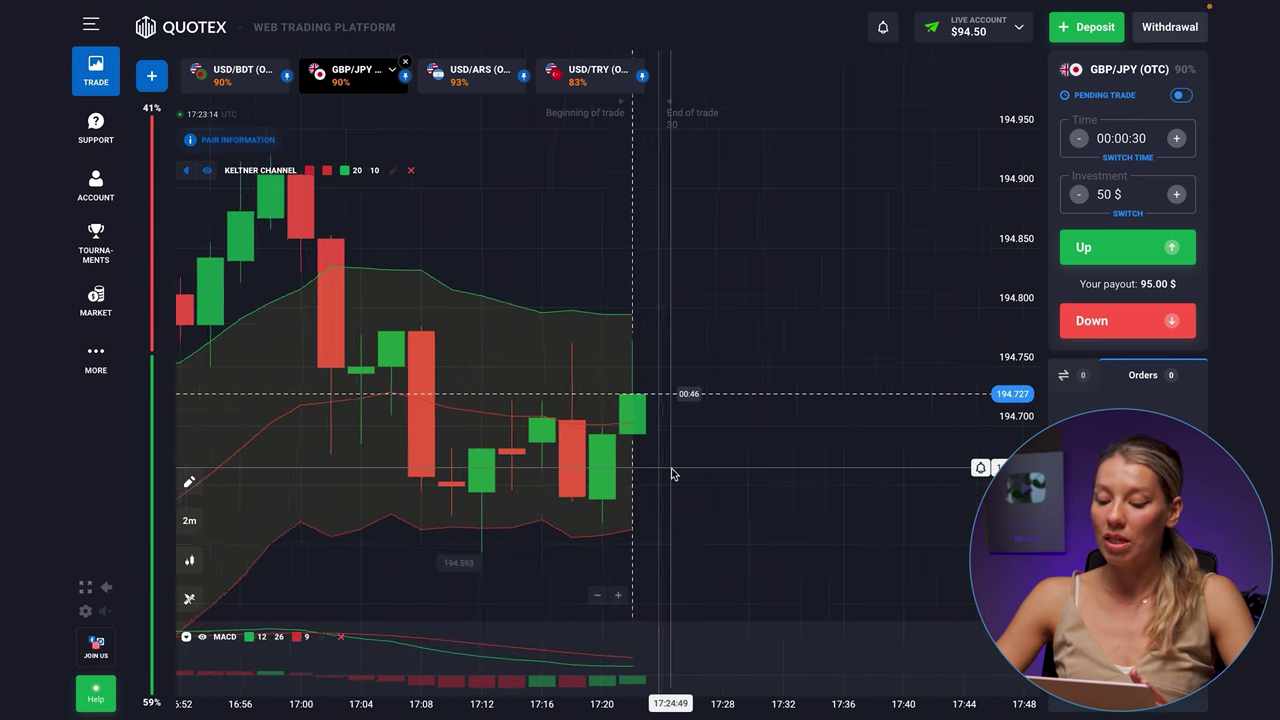
pyautogui.scroll(-4, 671, 473)
pyautogui.scroll(-2, 671, 473)
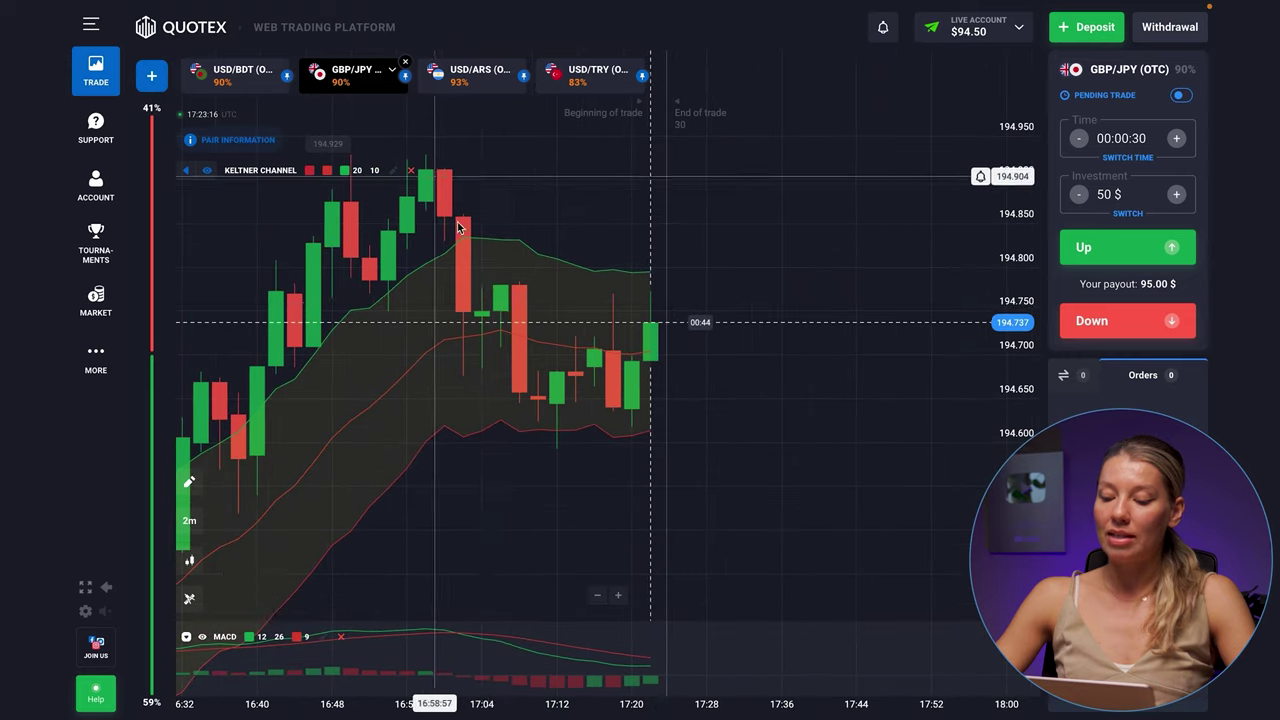
pyautogui.scroll(3, 703, 370)
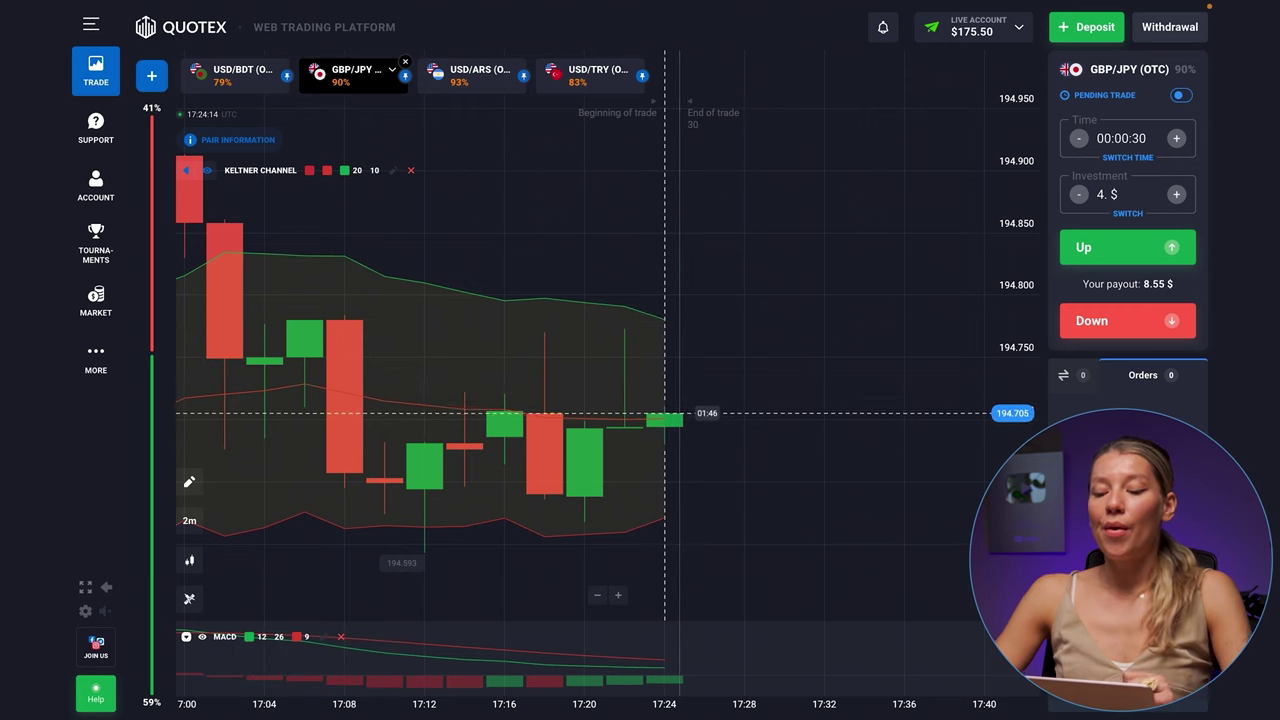
# Compare the newest GBP/JPY (OTC) candles from 17:24 with the preceding decline and the Keltner Channel bands
pyautogui.scroll(-4, 711, 455)
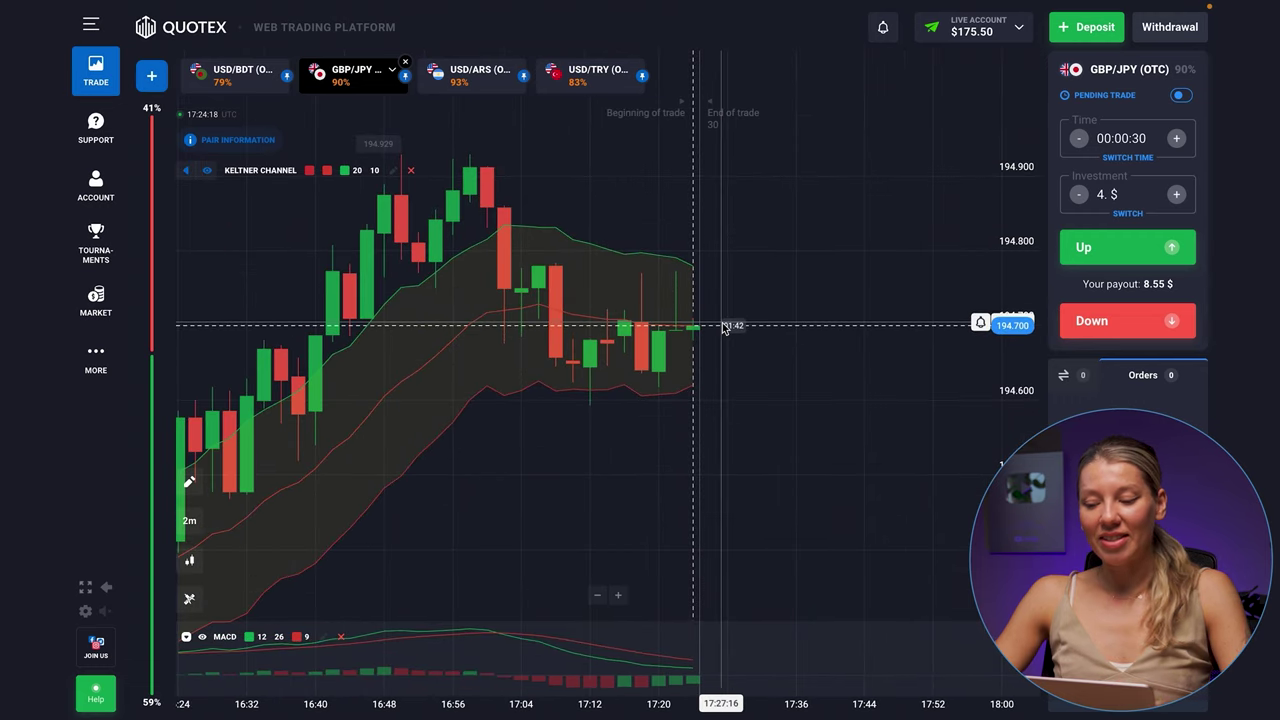
pyautogui.scroll(3, 723, 328)
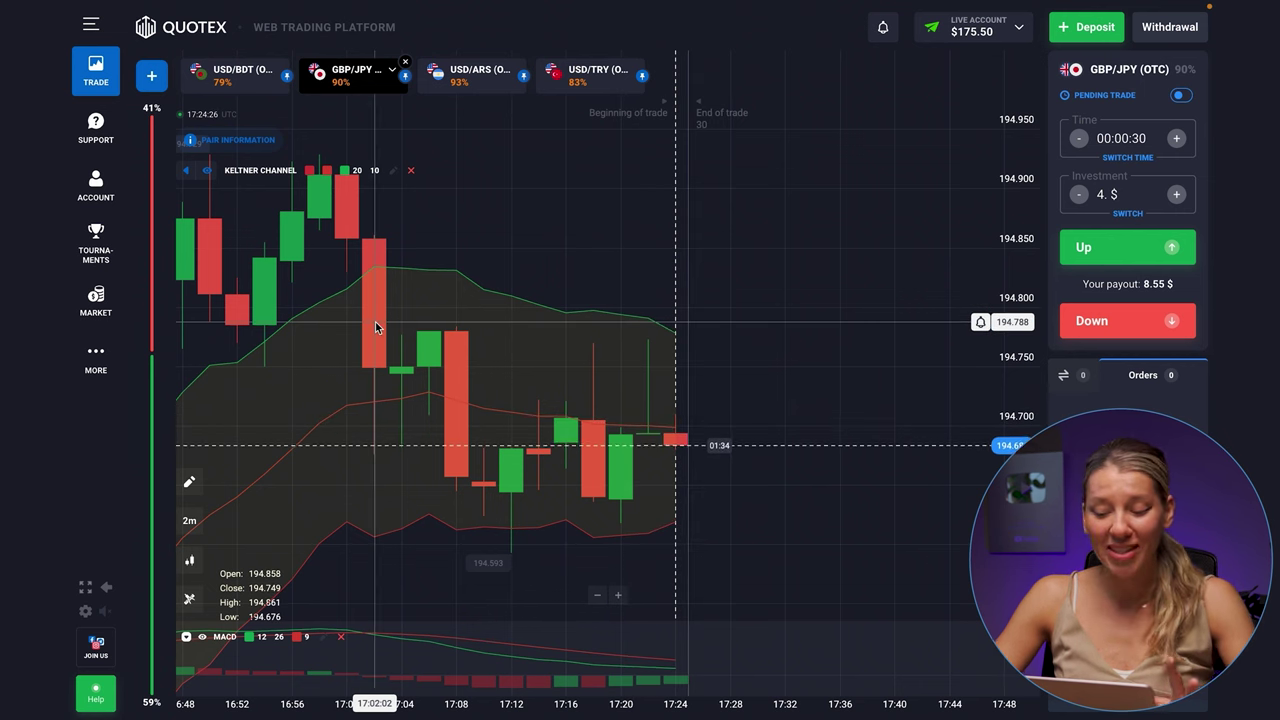
pyautogui.scroll(2, 735, 372)
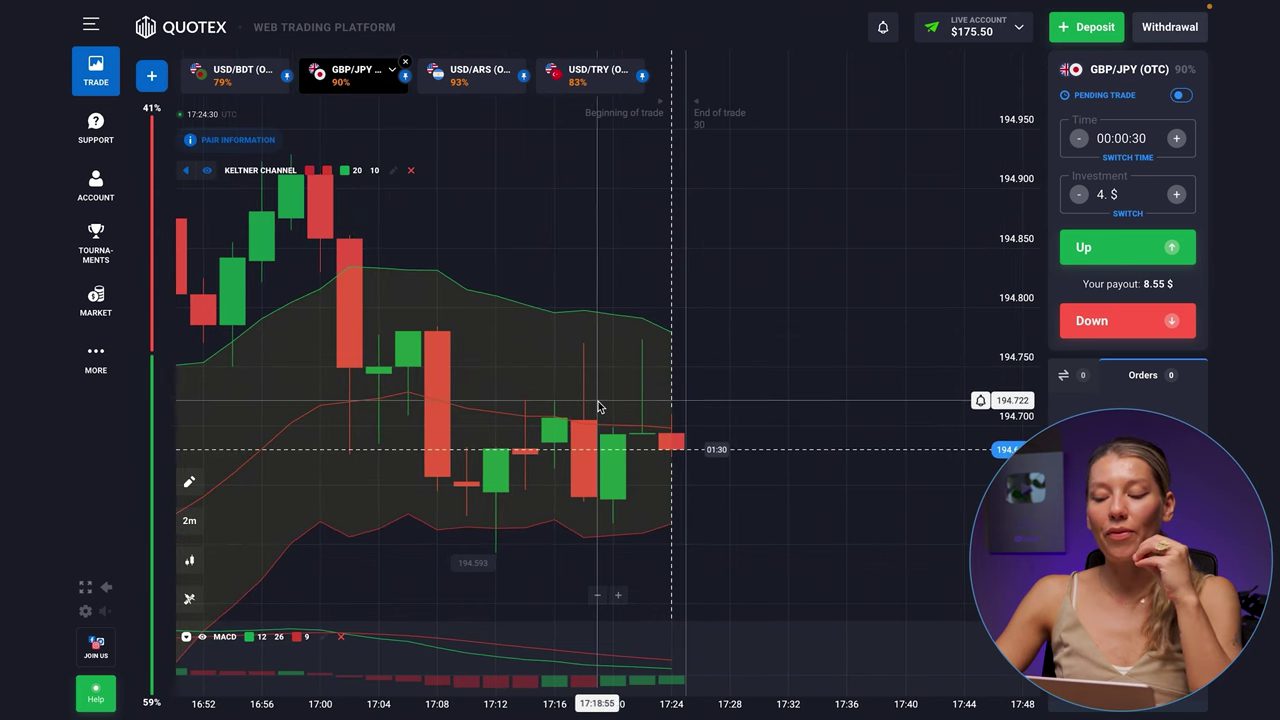
pyautogui.scroll(-3, 450, 540)
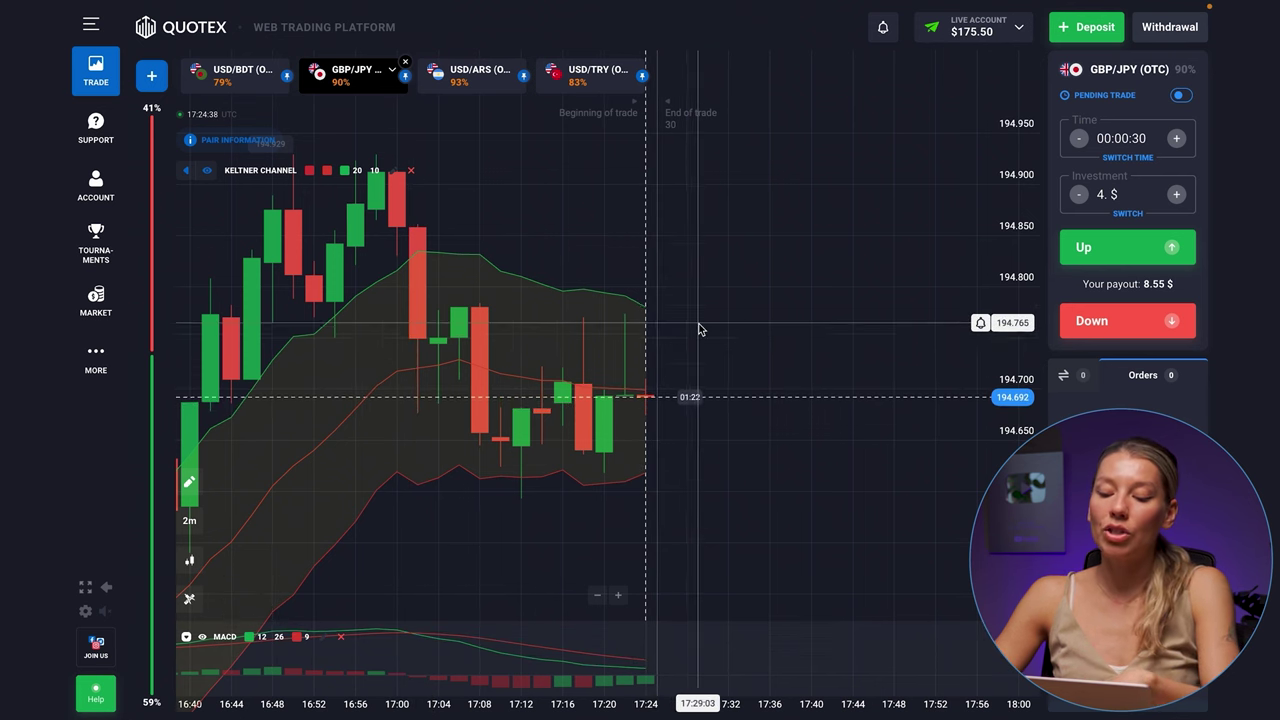
pyautogui.scroll(2, 700, 335)
pyautogui.scroll(-2, 700, 330)
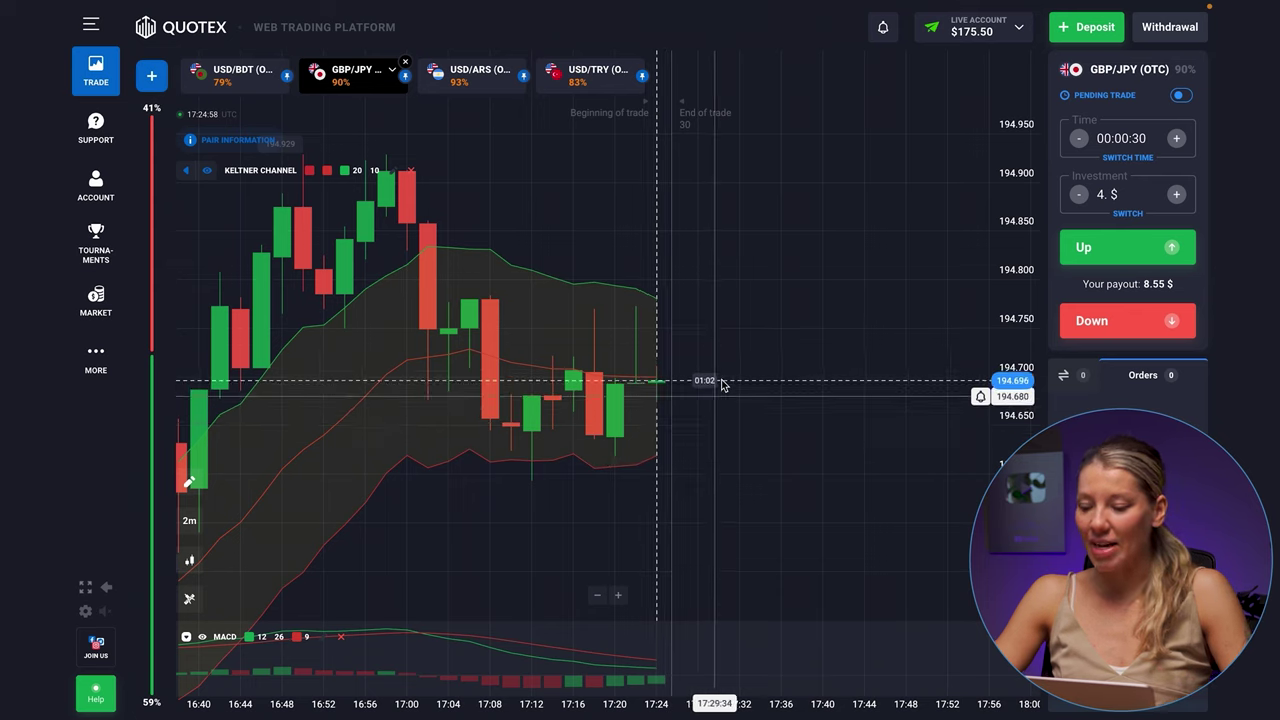
pyautogui.scroll(5, 723, 385)
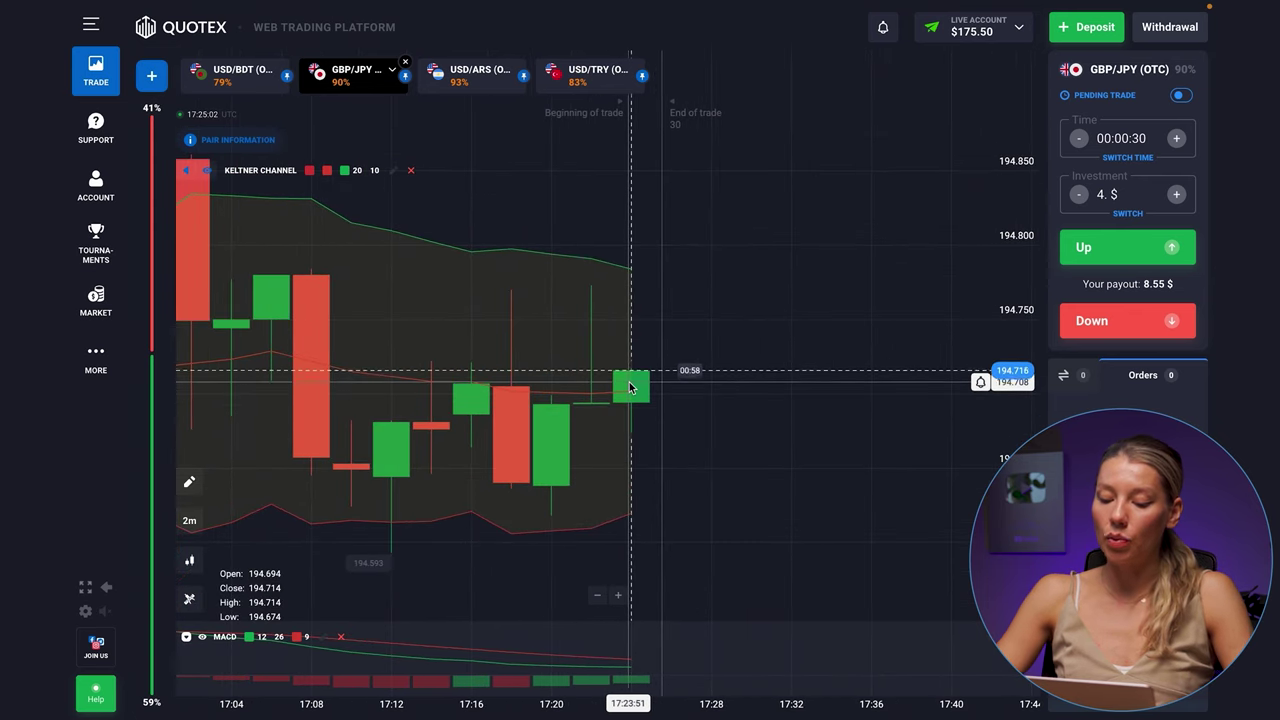
# Switch to the USD/ARS (OTC) chart and review its price history back to about 13:52
pyautogui.click(467, 85)
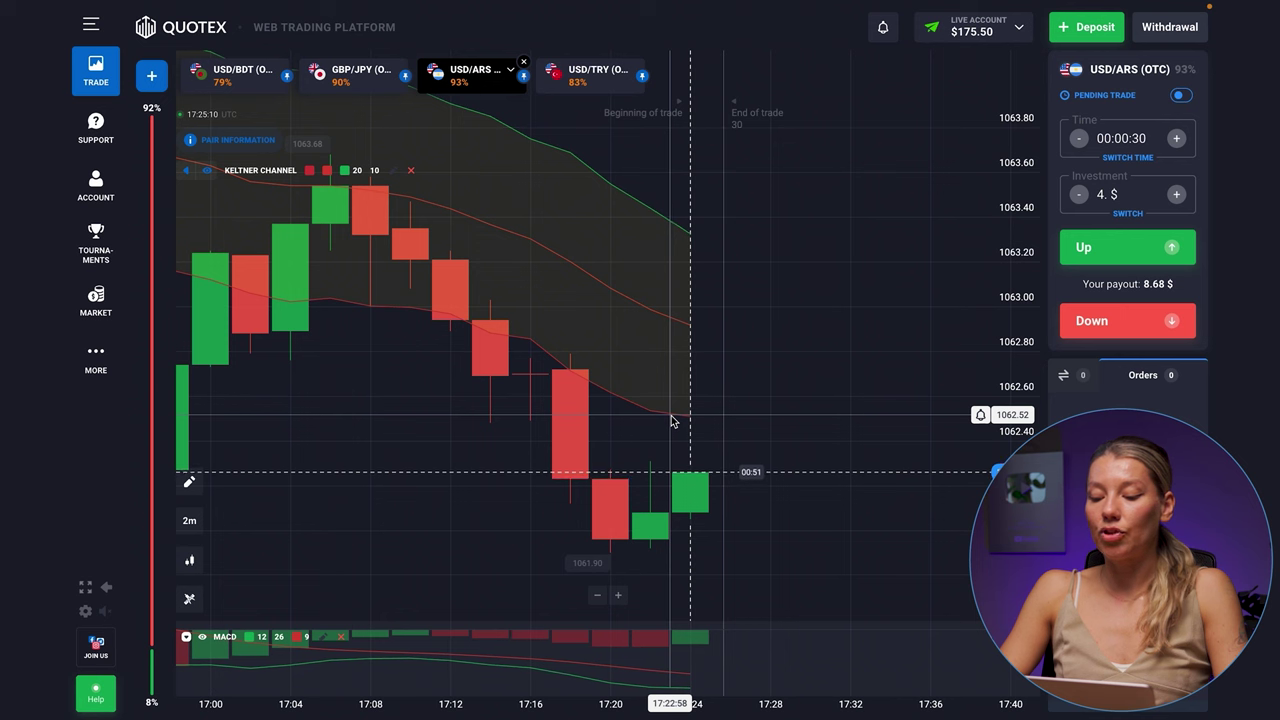
pyautogui.scroll(-5, 672, 421)
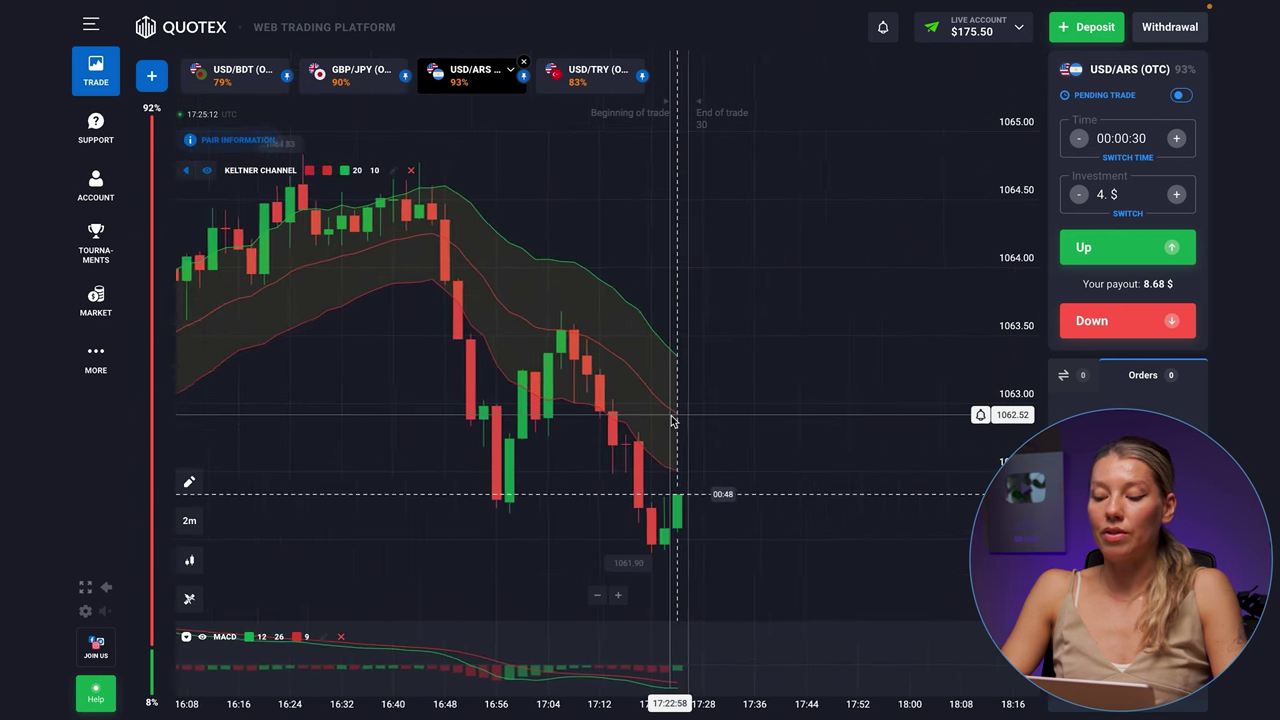
pyautogui.scroll(-3, 672, 421)
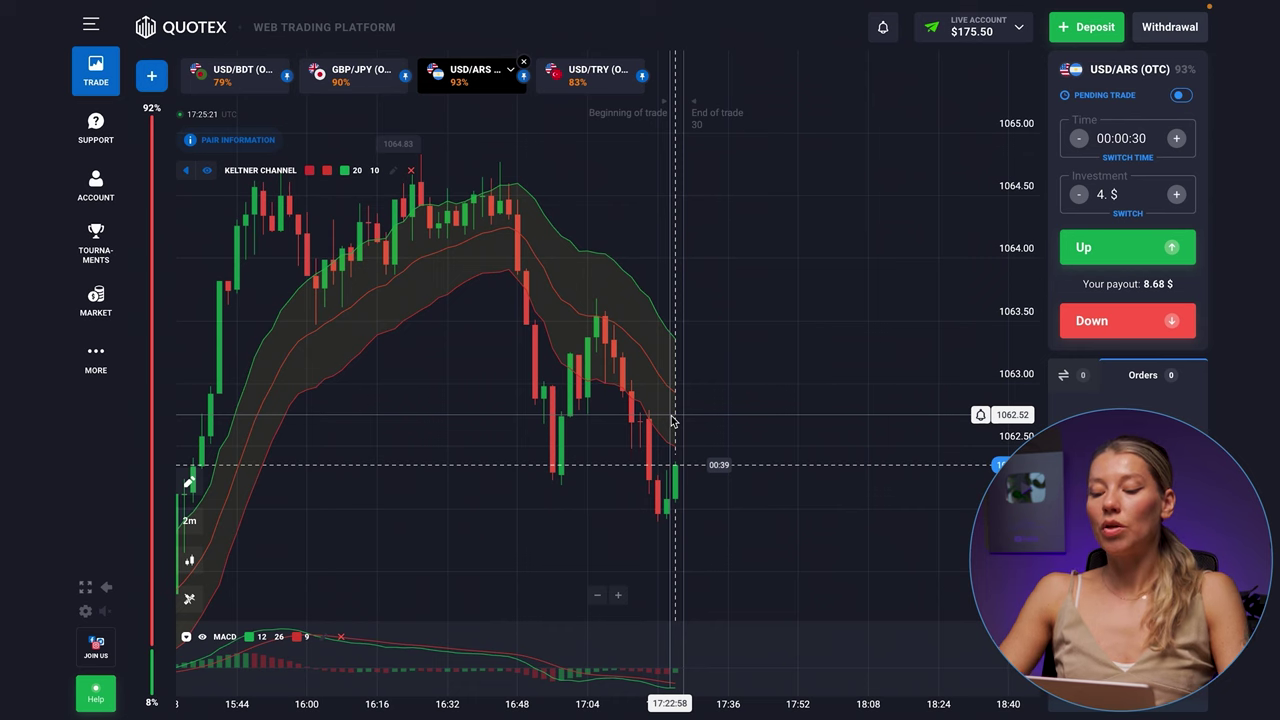
pyautogui.scroll(-2, 672, 421)
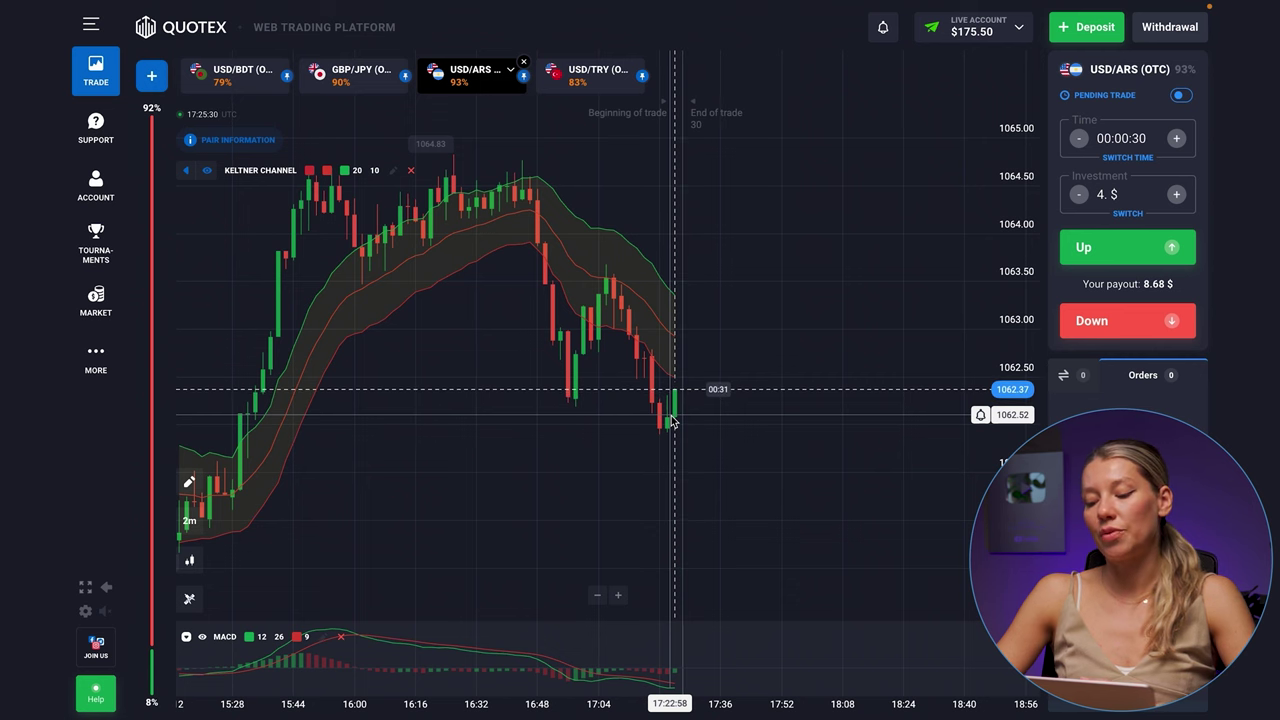
pyautogui.scroll(-3, 672, 421)
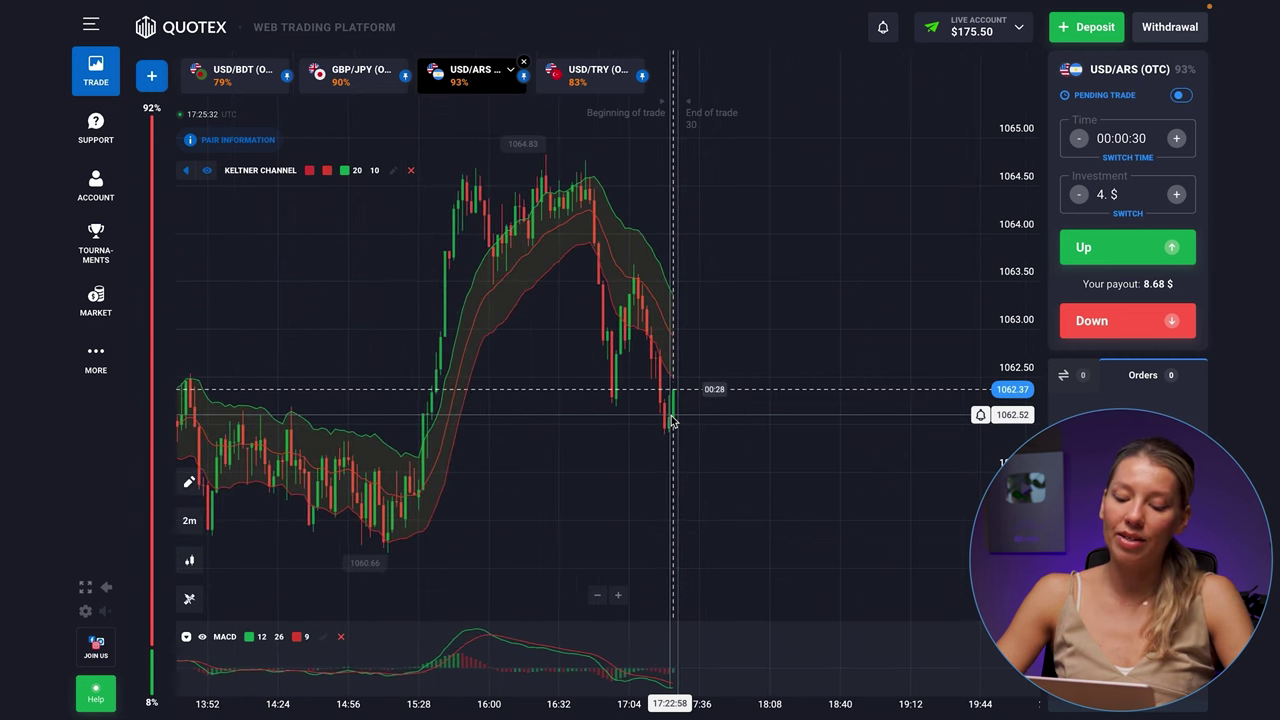
# Examine the recent USD/ARS (OTC) decline and newest green candles against the Keltner Channel's lower band and the MACD
pyautogui.scroll(3, 680, 366)
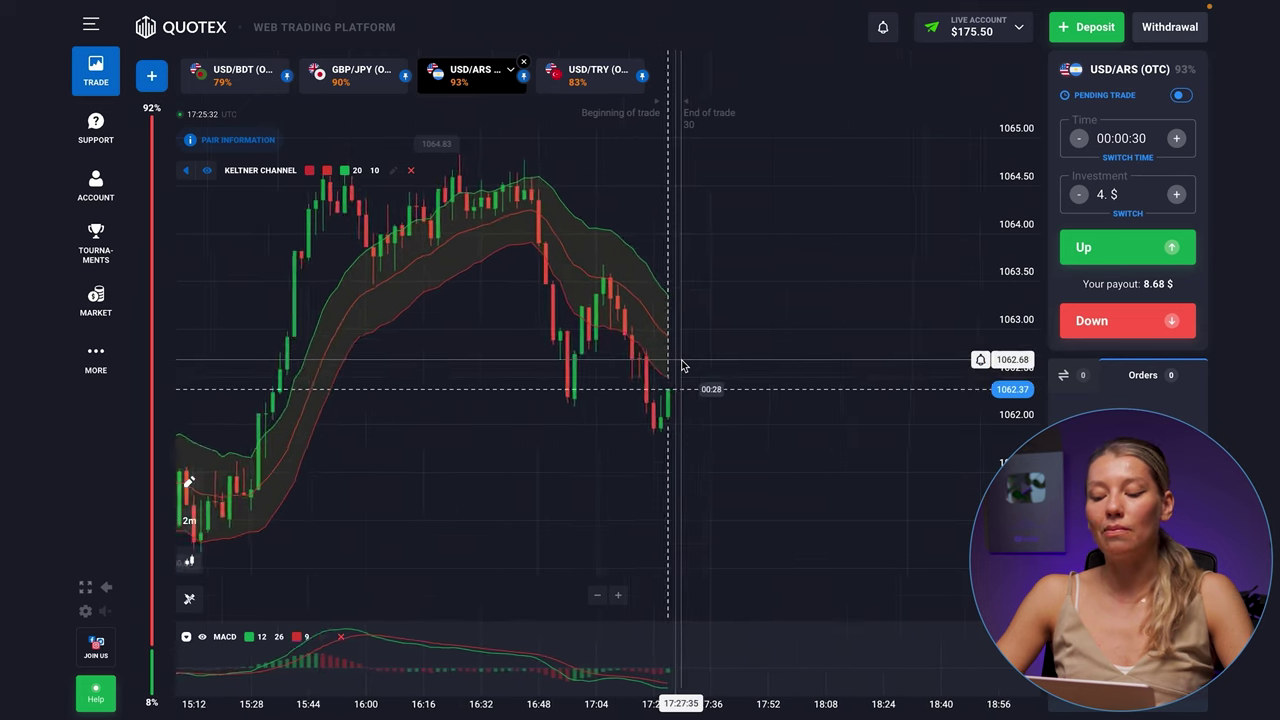
pyautogui.scroll(3, 681, 366)
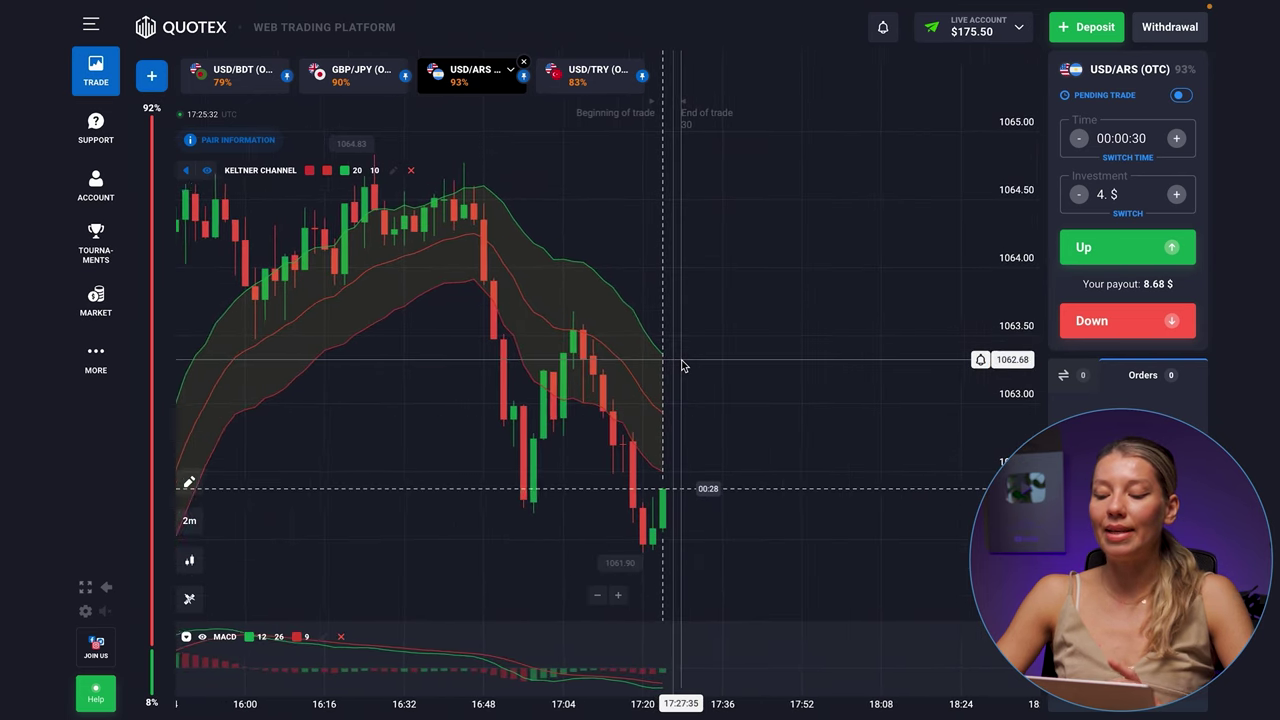
pyautogui.scroll(3, 681, 366)
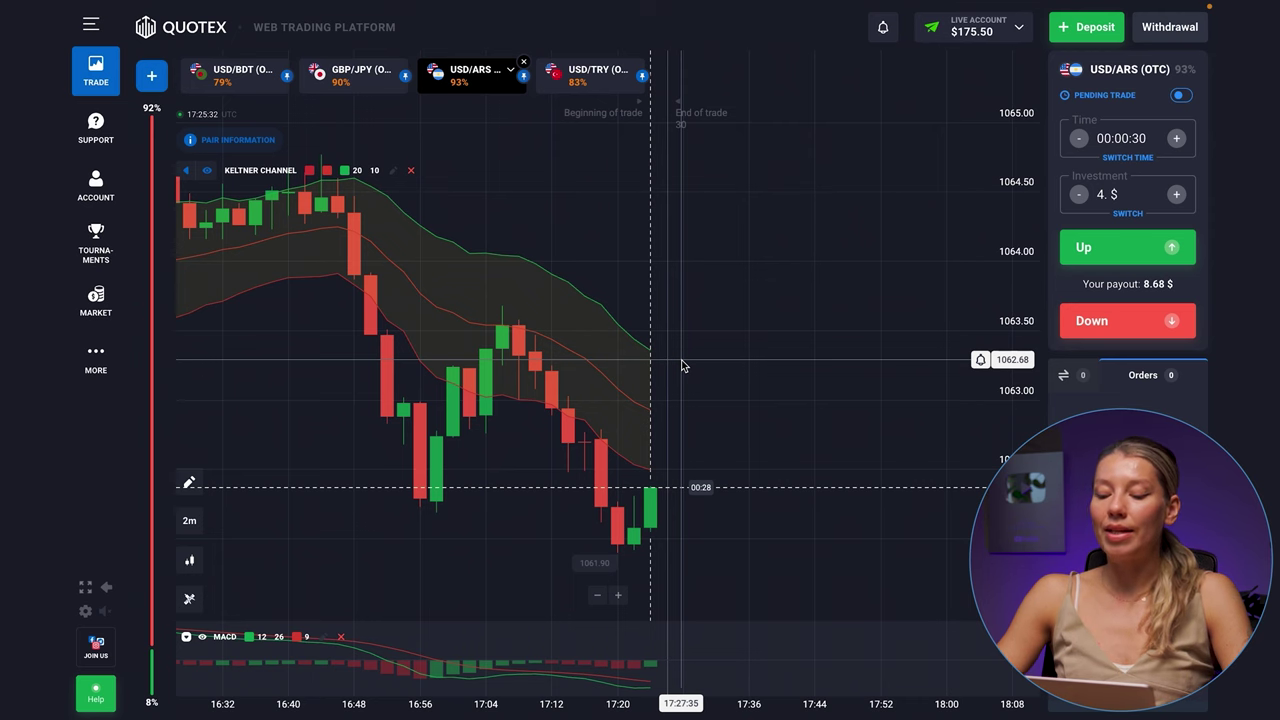
pyautogui.scroll(-3, 681, 366)
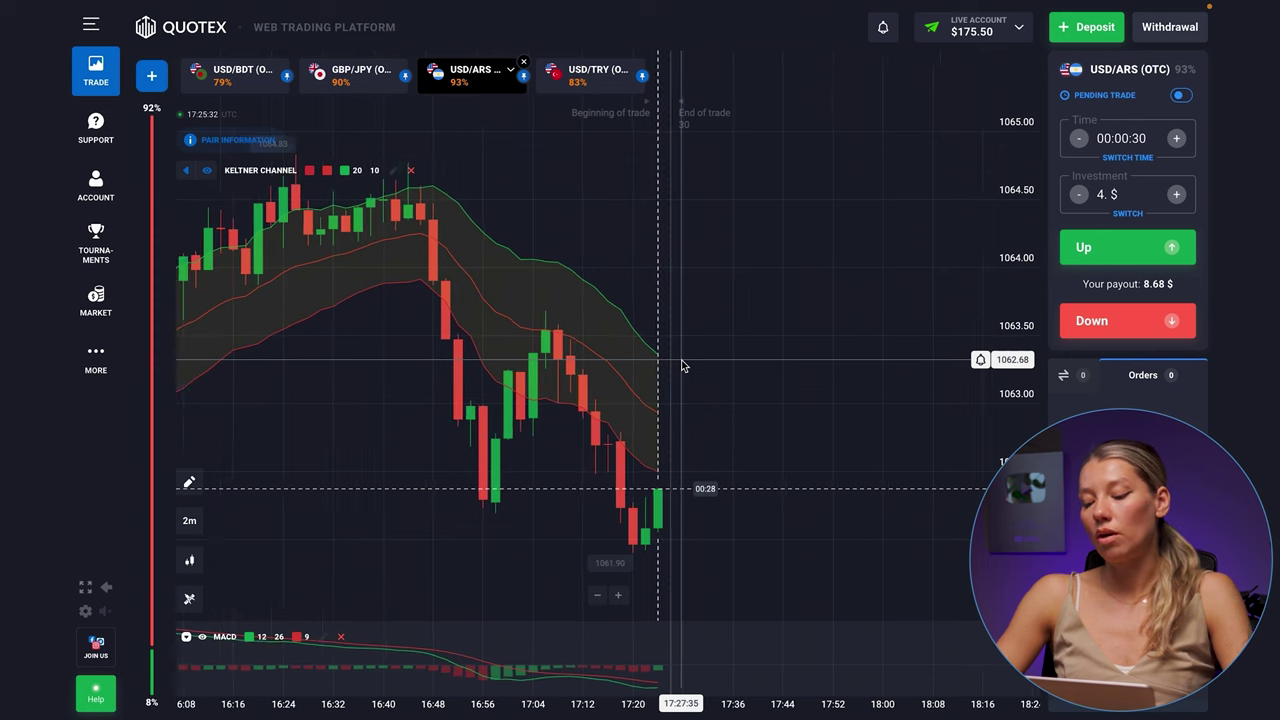
pyautogui.scroll(-2, 681, 366)
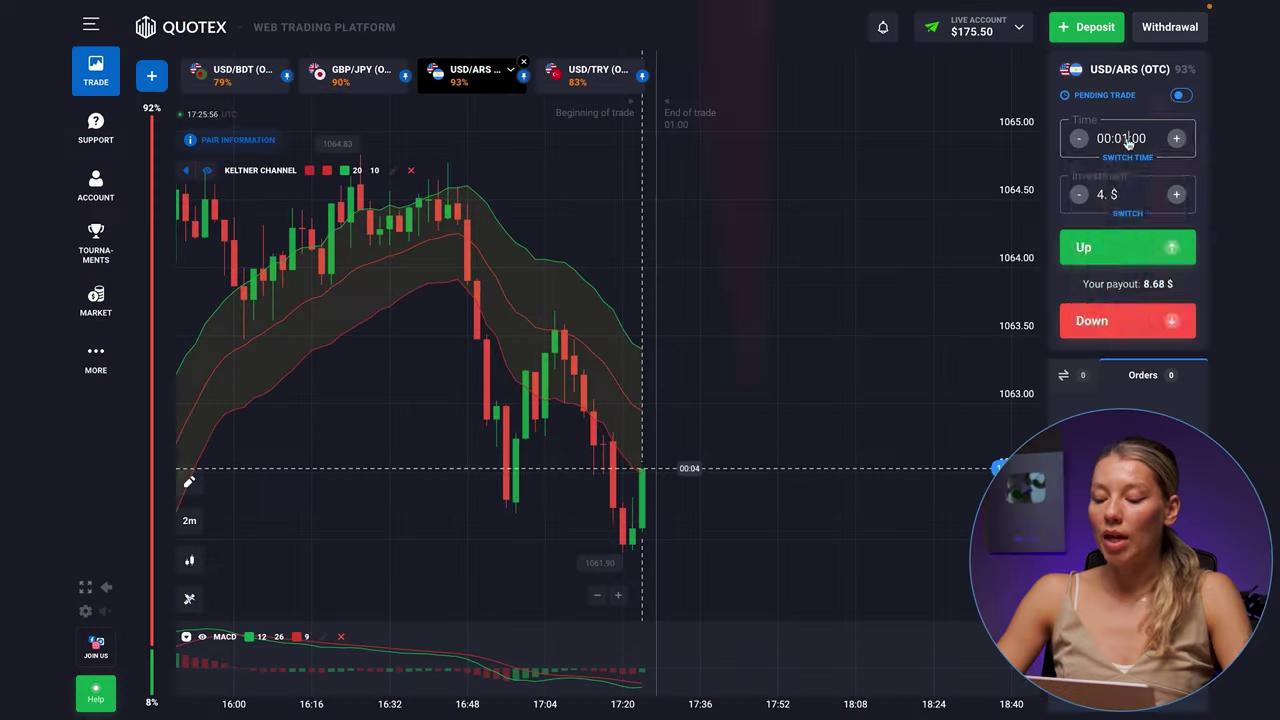
# Set the trade time to 30 seconds and recheck the USD/ARS (OTC) candles at the lower Keltner Channel band
pyautogui.click(1127, 138)
pyautogui.click(1088, 215)
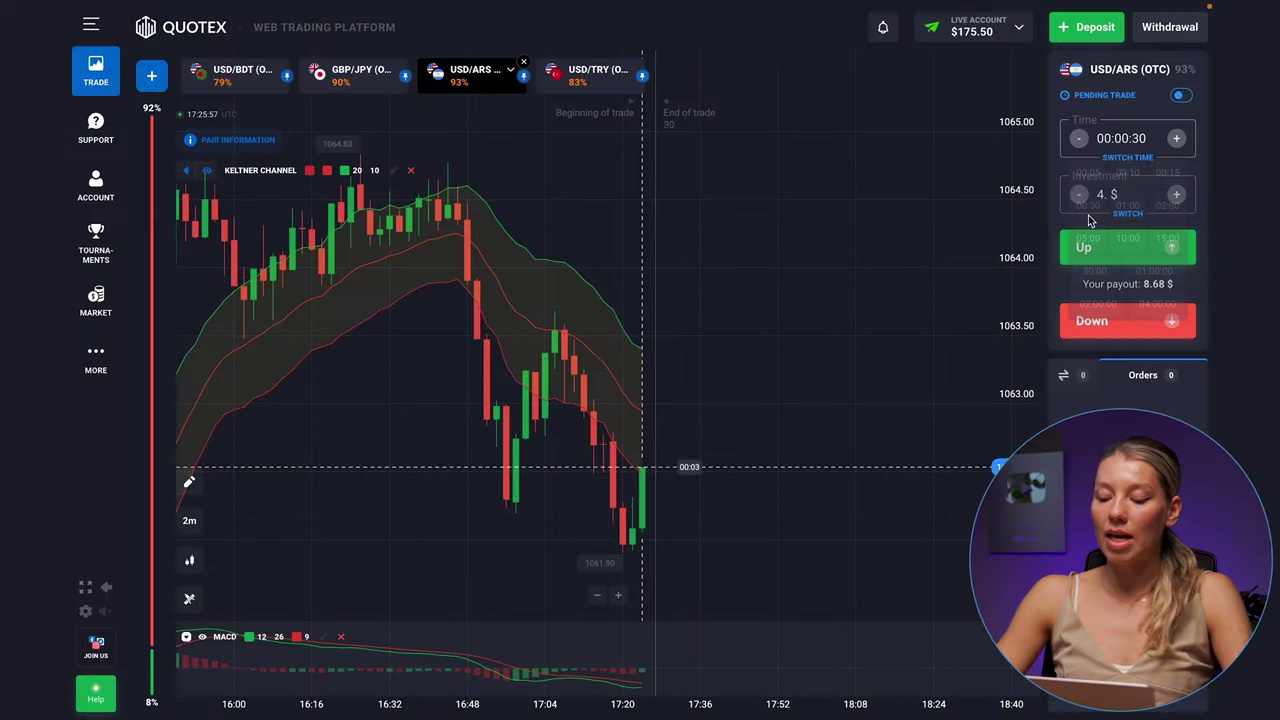
pyautogui.scroll(-10, 880, 296)
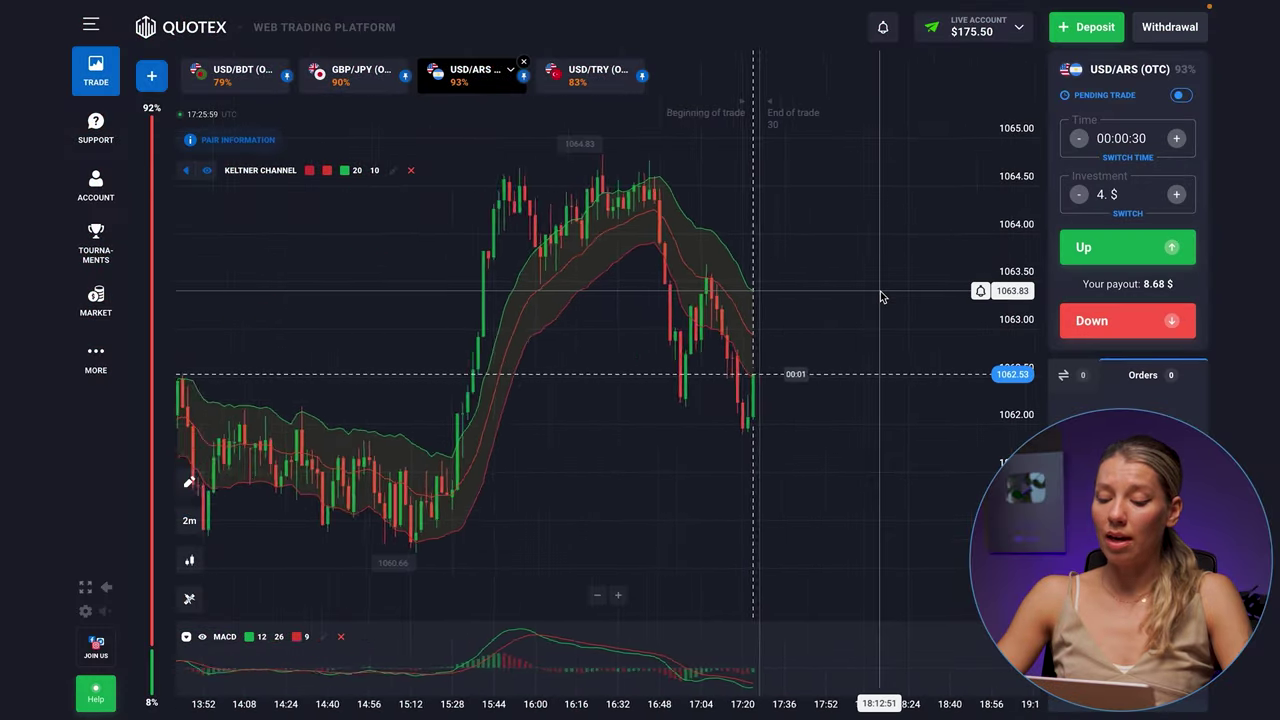
pyautogui.scroll(-3, 880, 296)
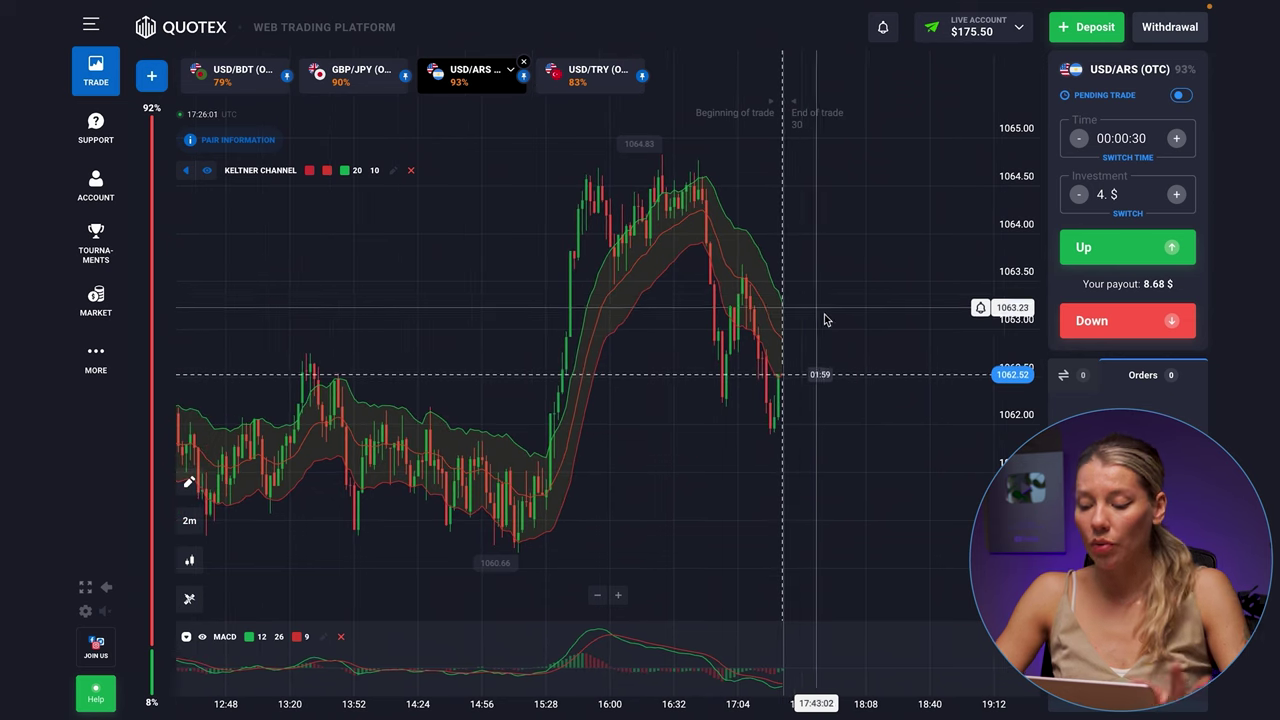
pyautogui.scroll(2, 738, 322)
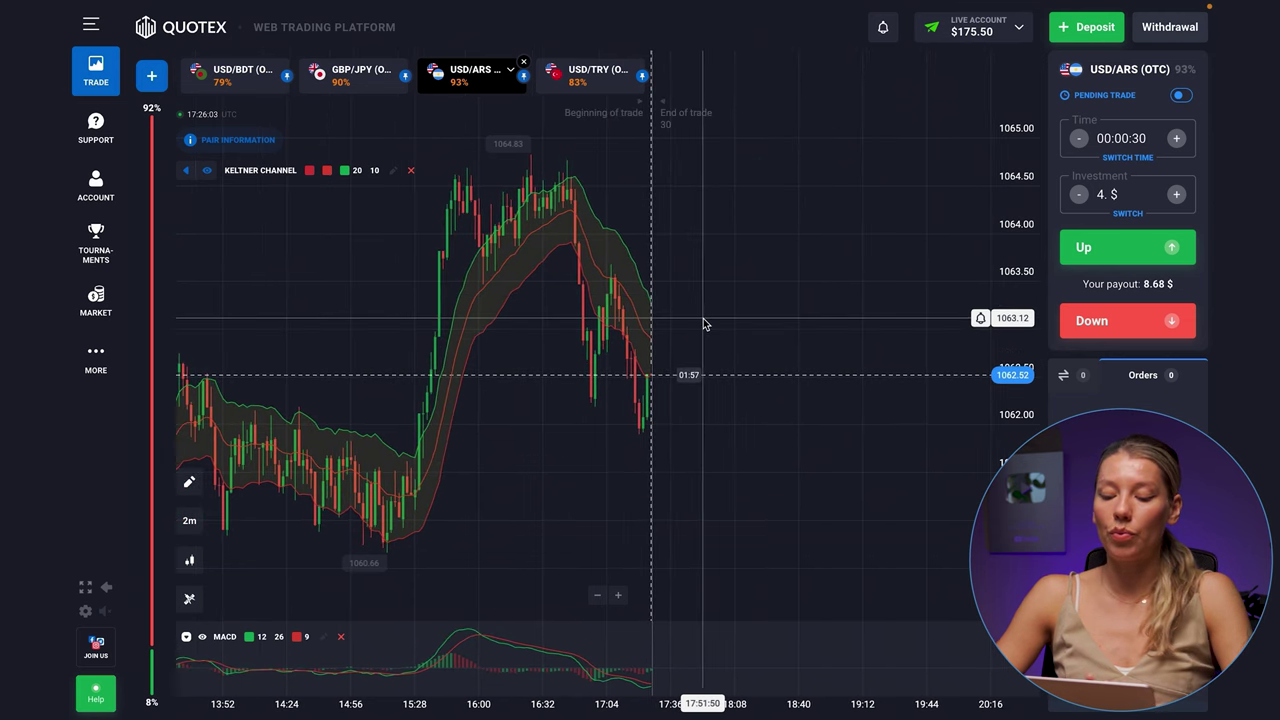
pyautogui.scroll(5, 670, 323)
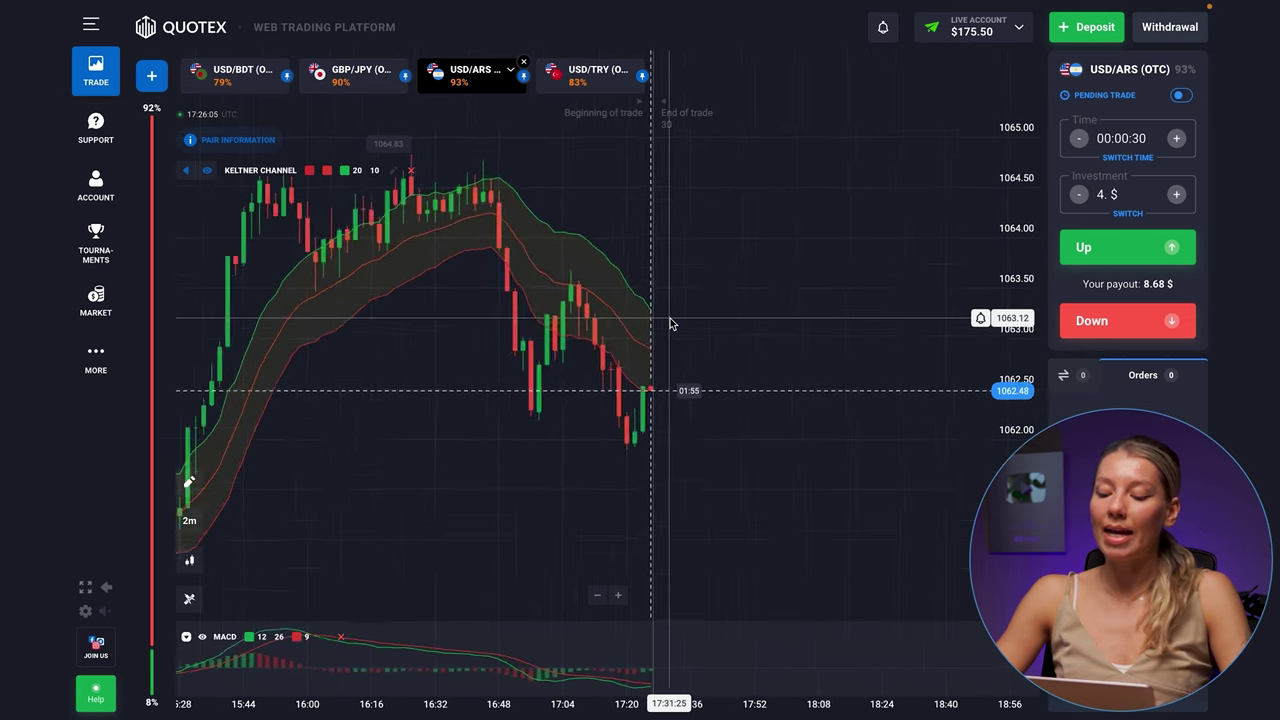
pyautogui.scroll(5, 670, 323)
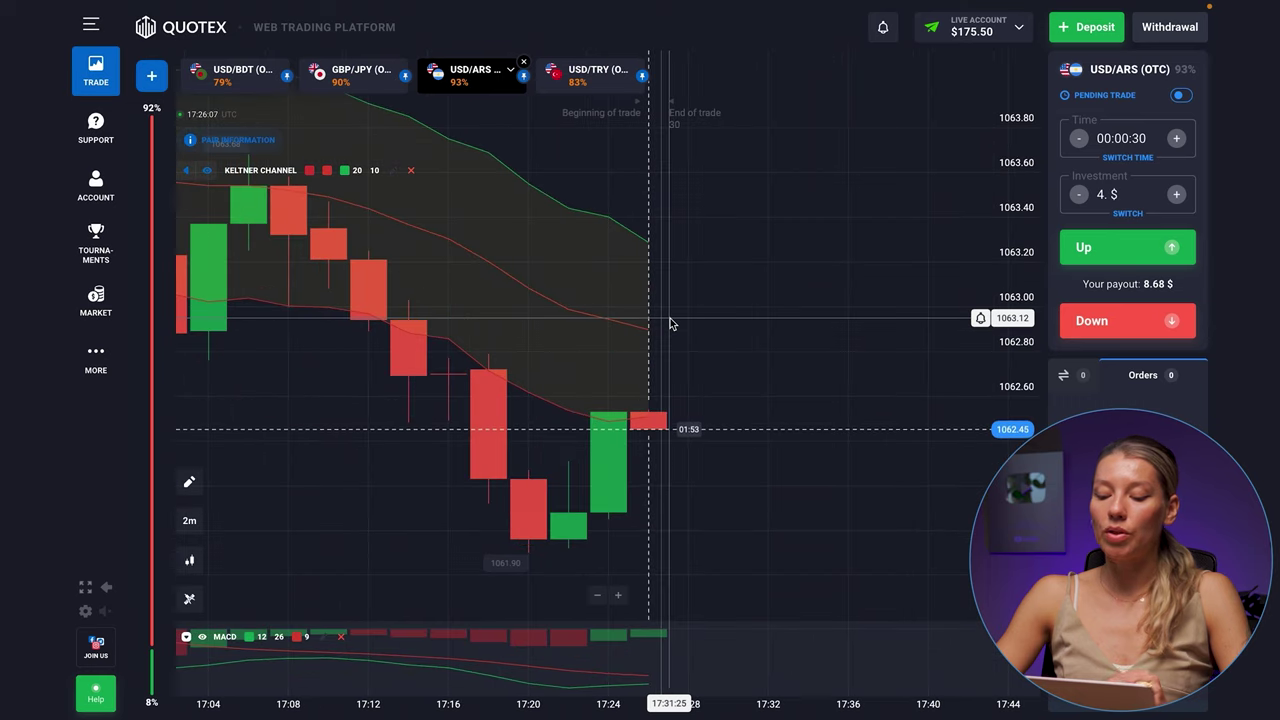
# Set the investment to $170 and place an Up trade on USD/ARS (OTC)
pyautogui.click(1107, 194)
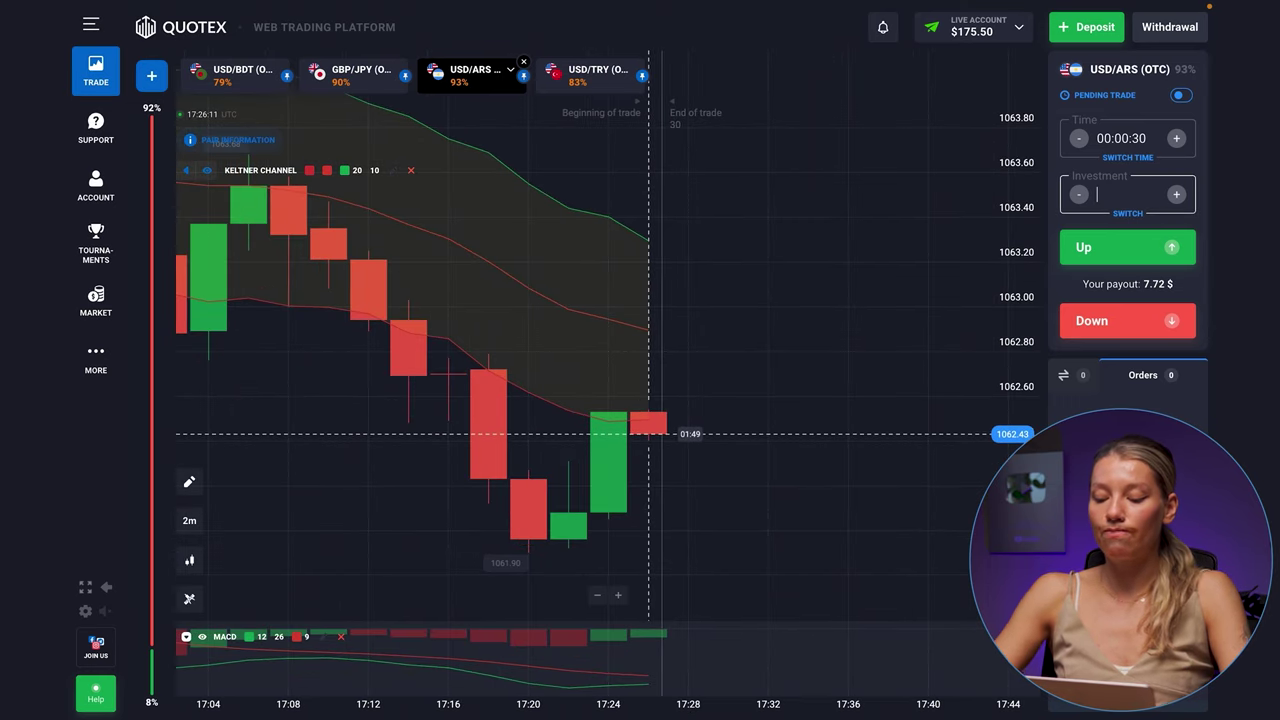
pyautogui.write('170 $')
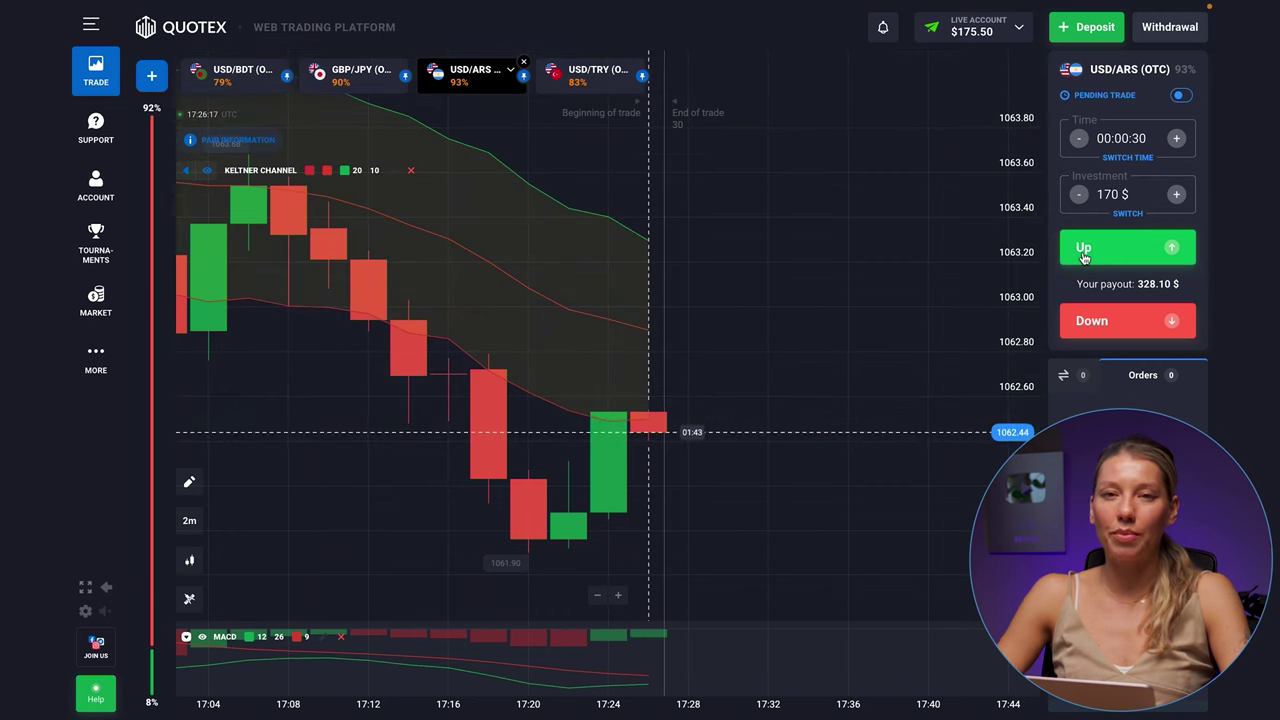
pyautogui.hotkey('shift', 'w')
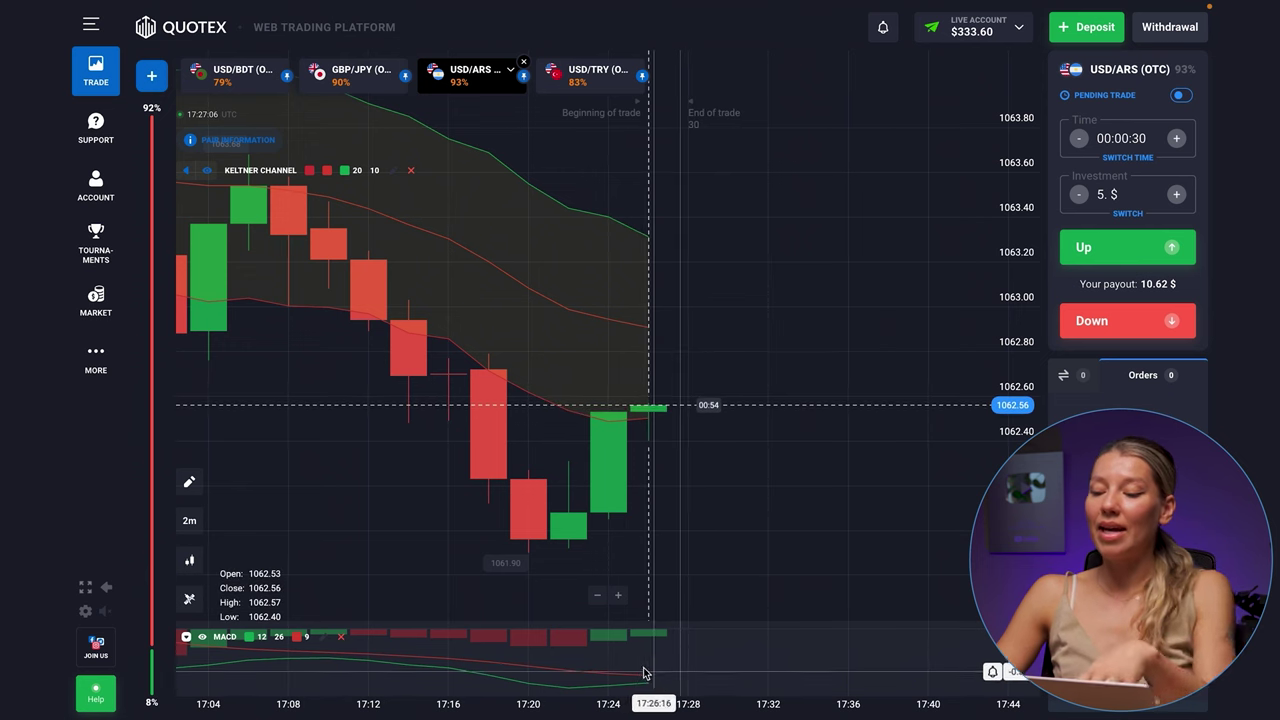
# Review the USD/ARS (OTC) candles from 17:20 around the lower Keltner Channel band that led to the Up trade
pyautogui.scroll(-2, 630, 460)
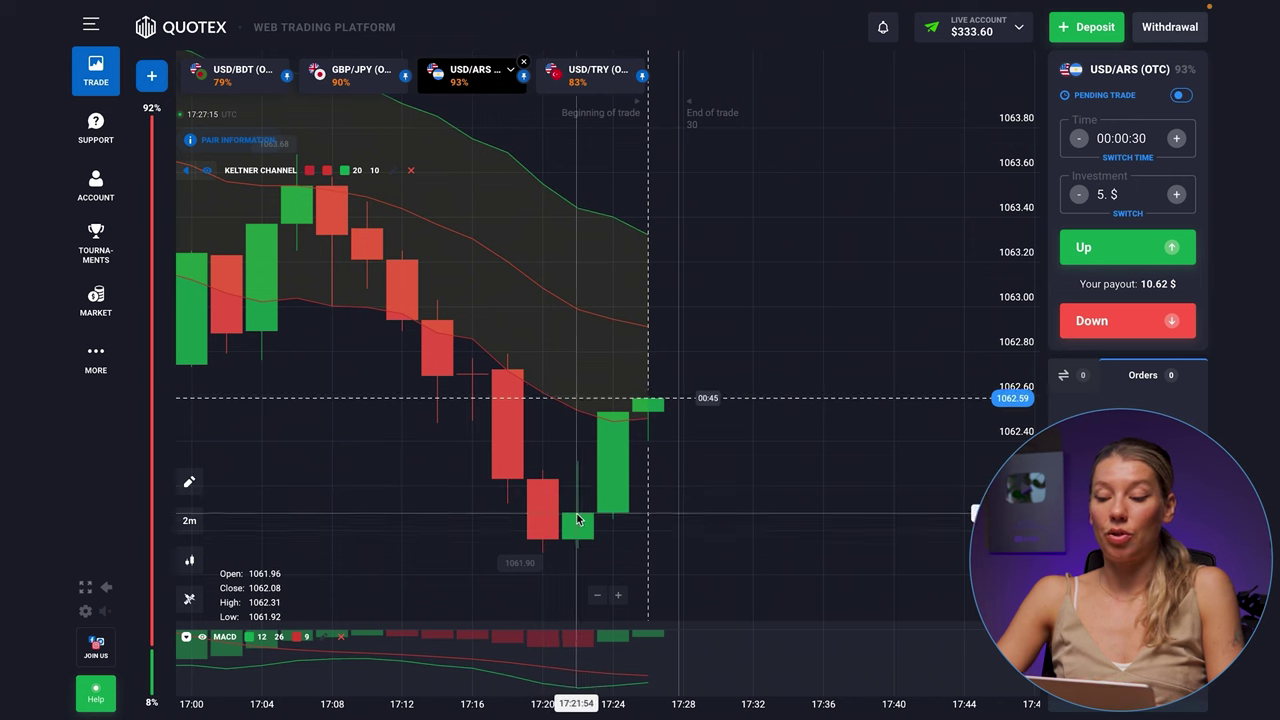
pyautogui.scroll(-2, 594, 418)
pyautogui.scroll(-1, 594, 418)
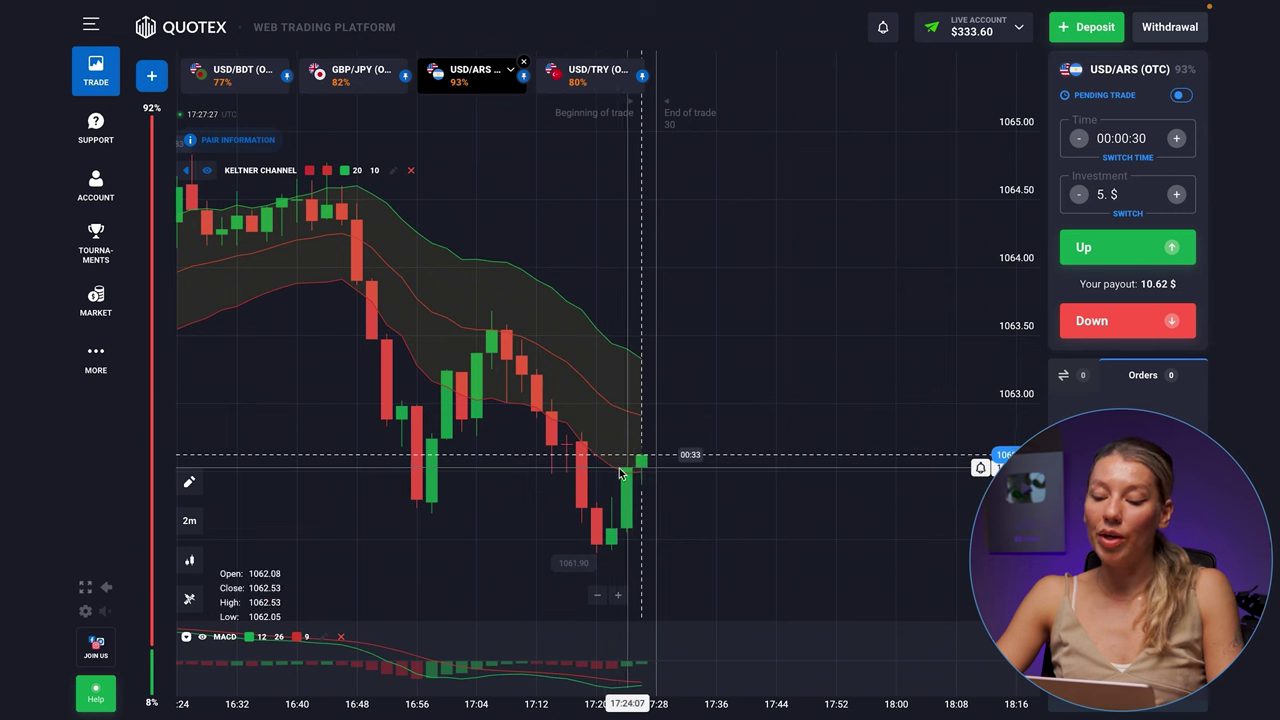
pyautogui.scroll(5, 683, 400)
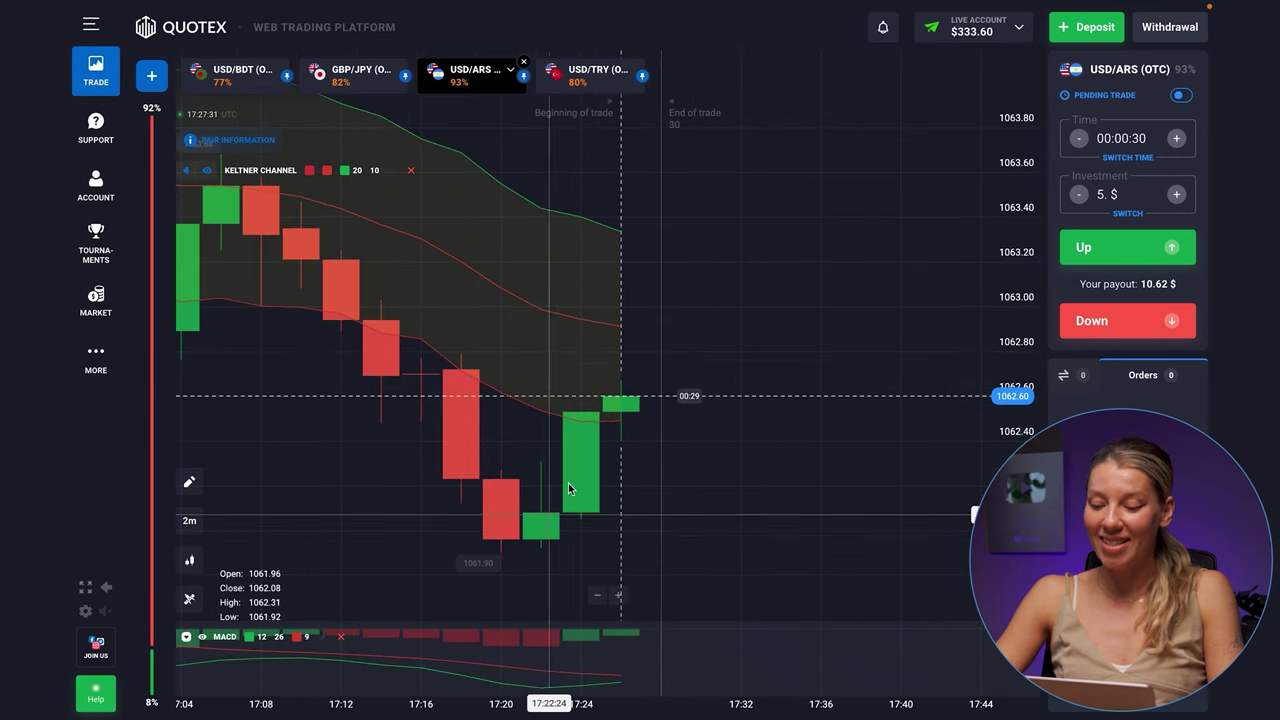
# Switch to the USD/TRY (OTC) chart and review its candles back to about 15:44
pyautogui.click(588, 89)
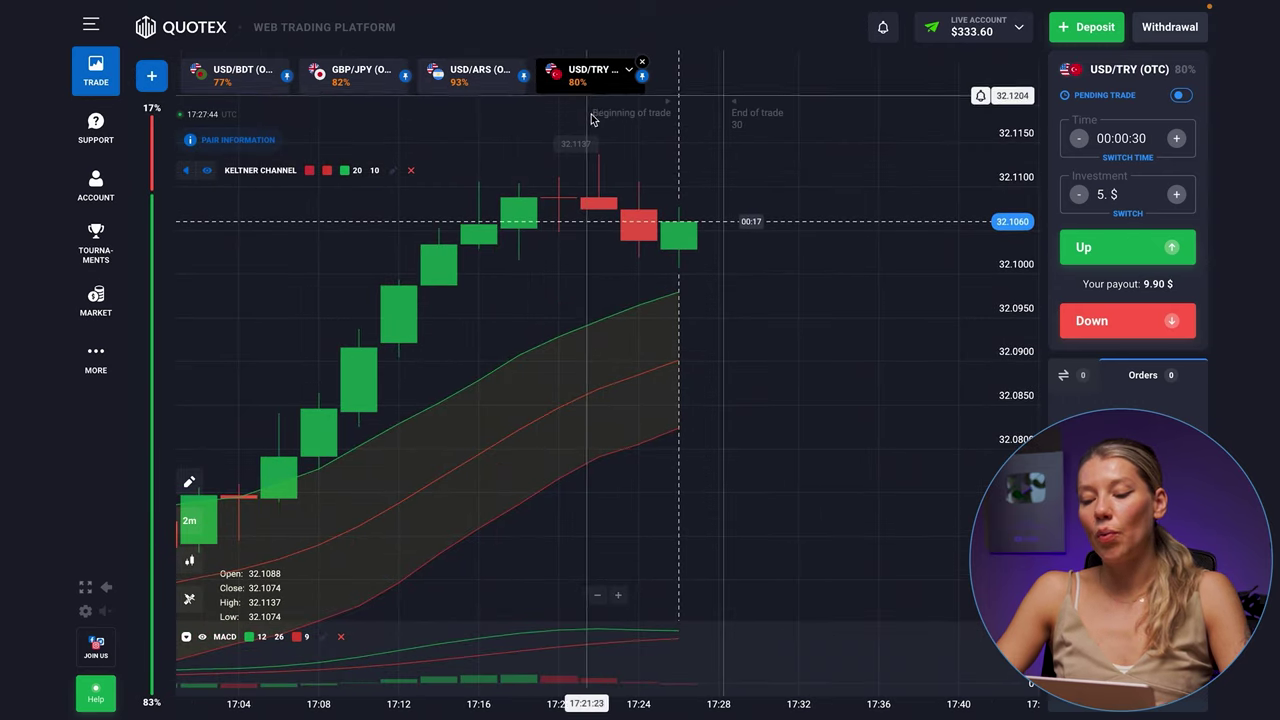
pyautogui.scroll(-5, 655, 303)
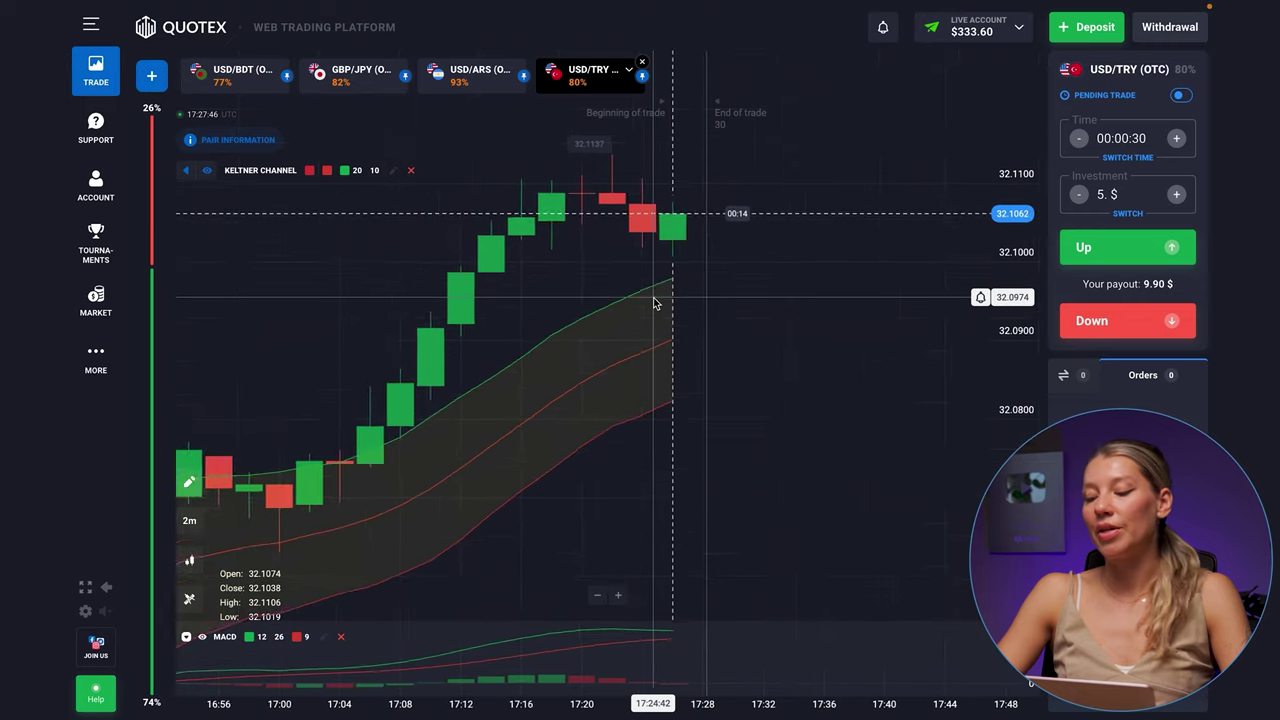
pyautogui.scroll(-5, 655, 303)
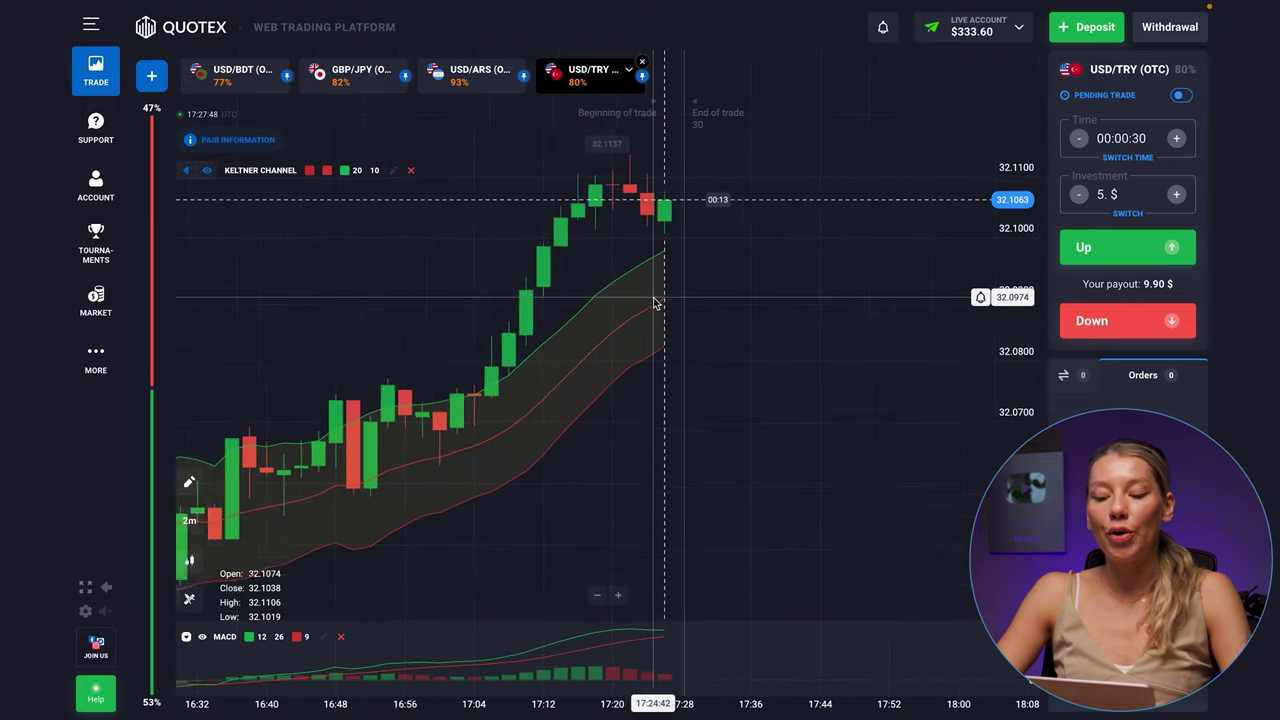
pyautogui.scroll(-3, 655, 303)
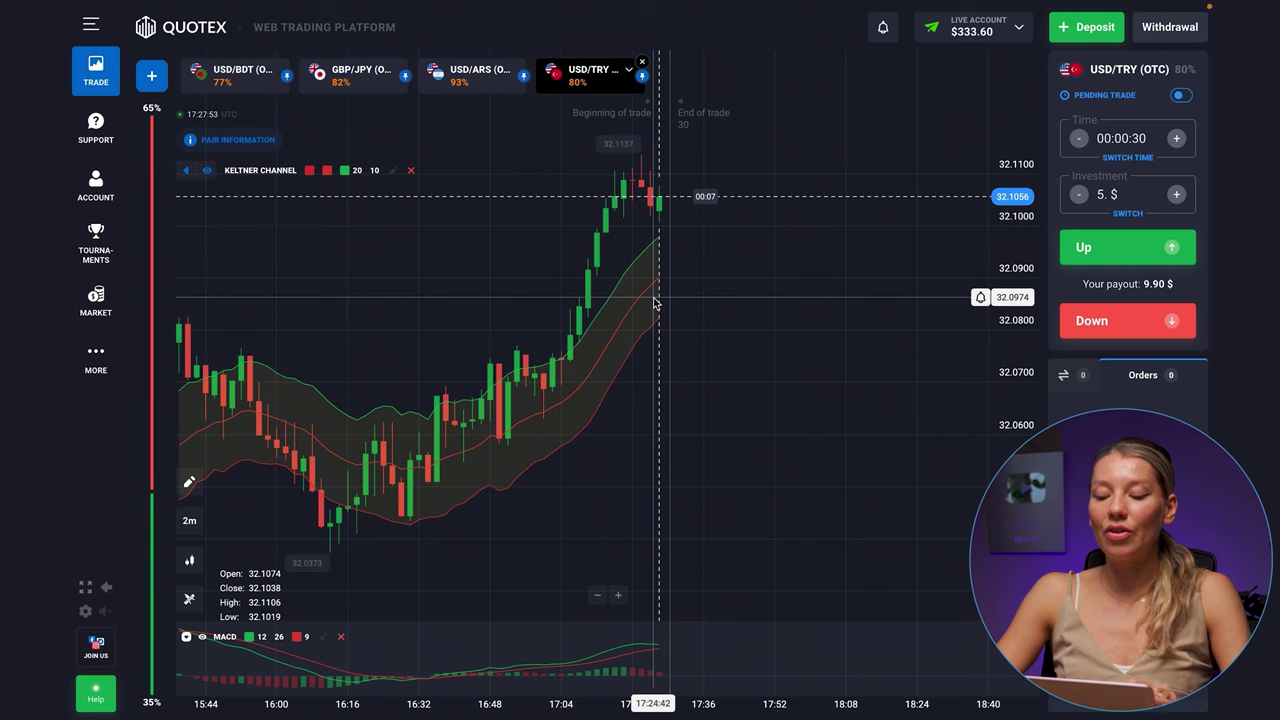
# Examine the newest USD/TRY (OTC) candles above the Keltner Channel's upper band and the MACD lines for a trade signal
pyautogui.scroll(8, 655, 303)
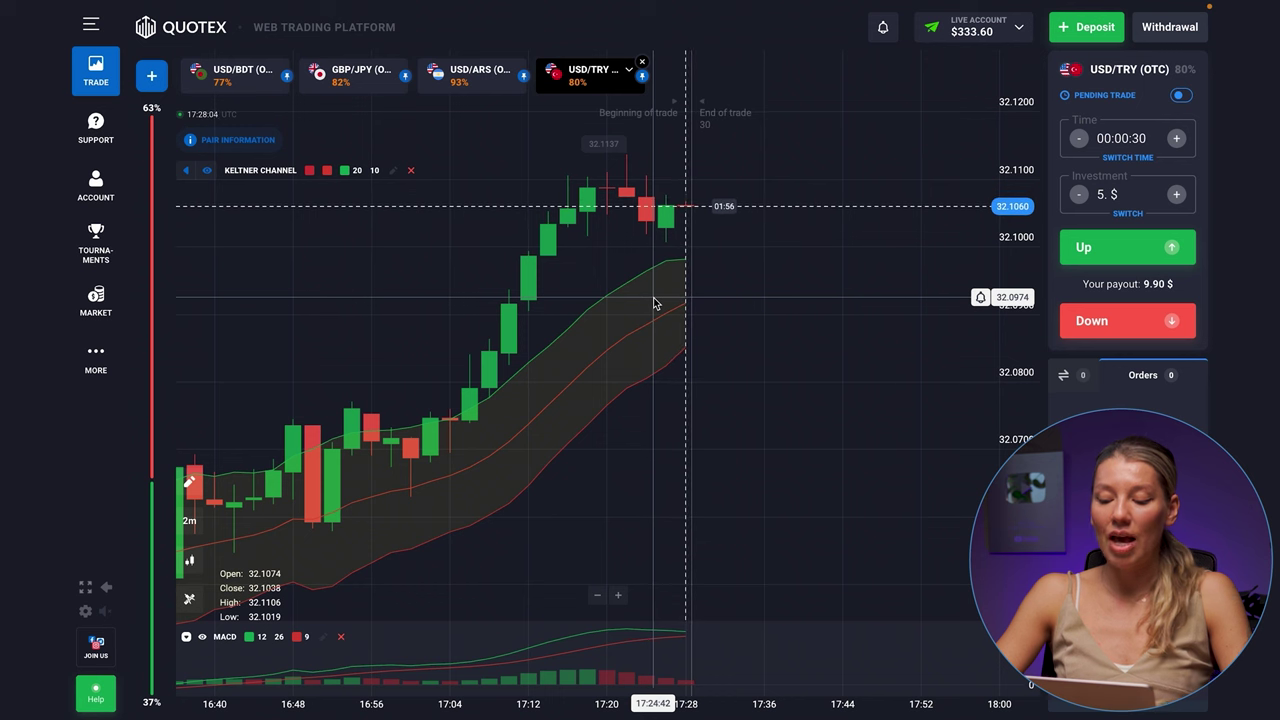
pyautogui.scroll(4, 680, 297)
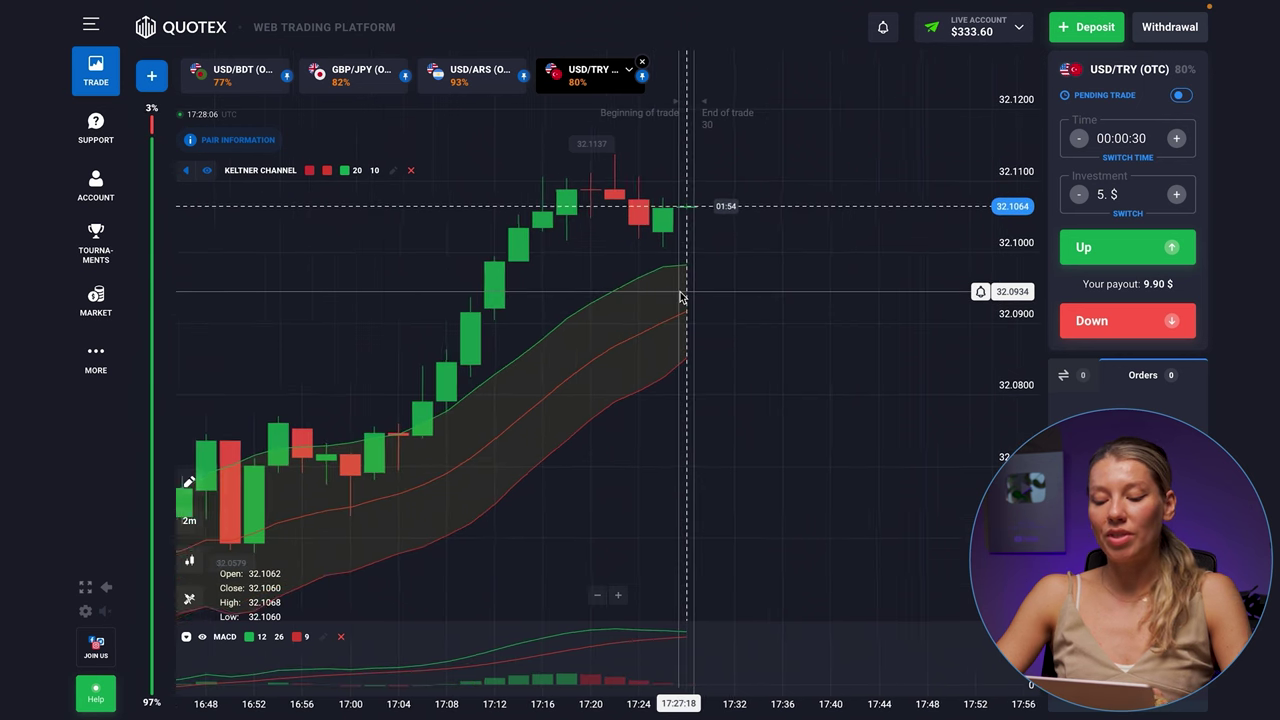
pyautogui.scroll(-4, 680, 297)
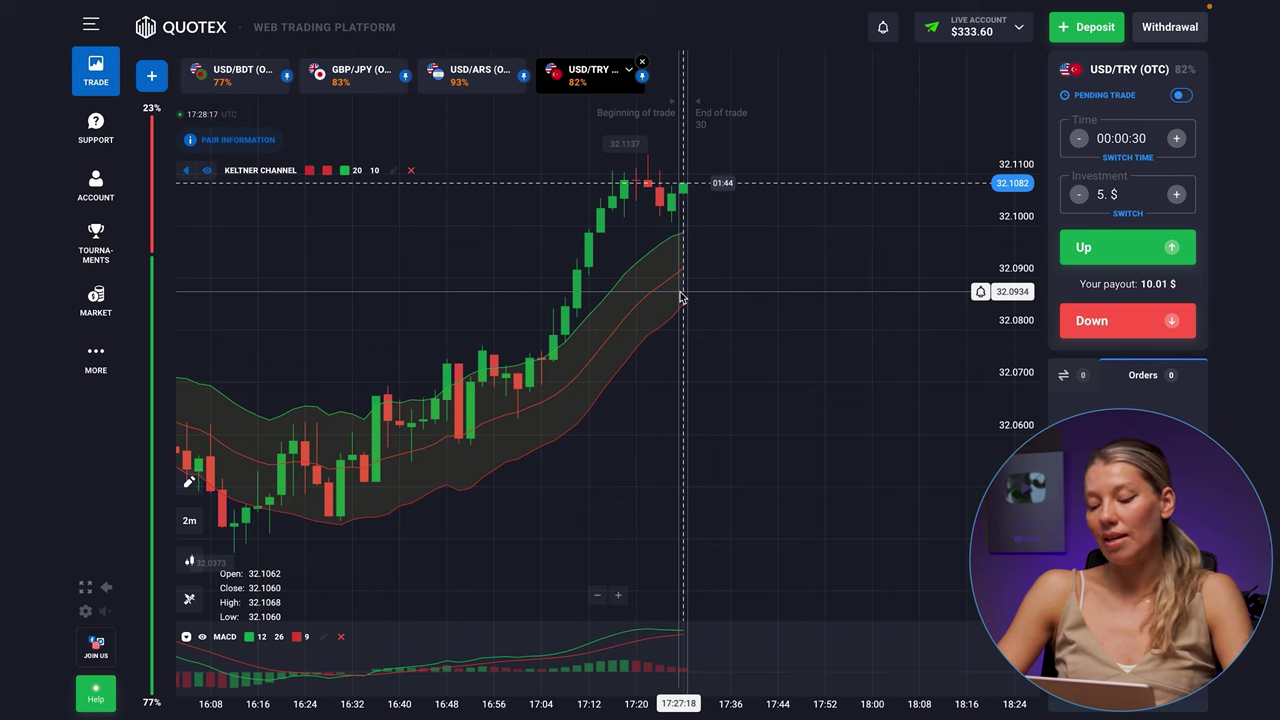
pyautogui.scroll(2, 680, 297)
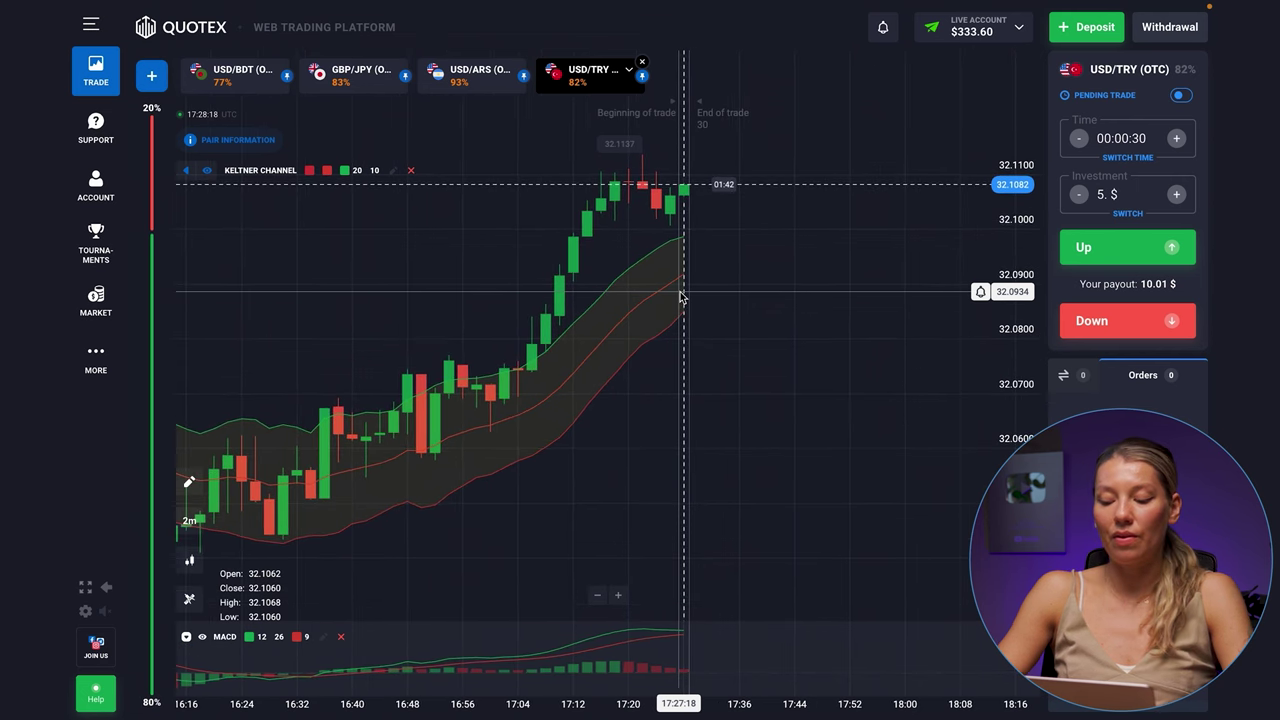
pyautogui.scroll(2, 680, 297)
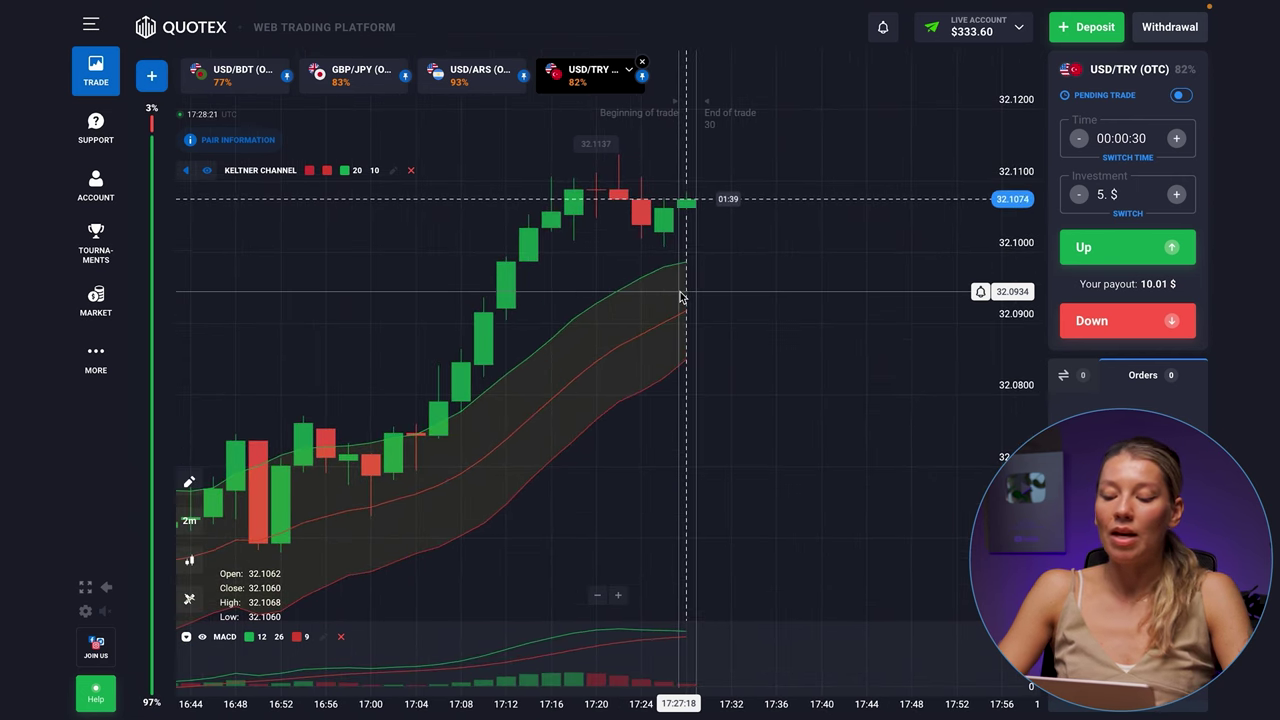
pyautogui.scroll(2, 680, 297)
pyautogui.scroll(3, 680, 297)
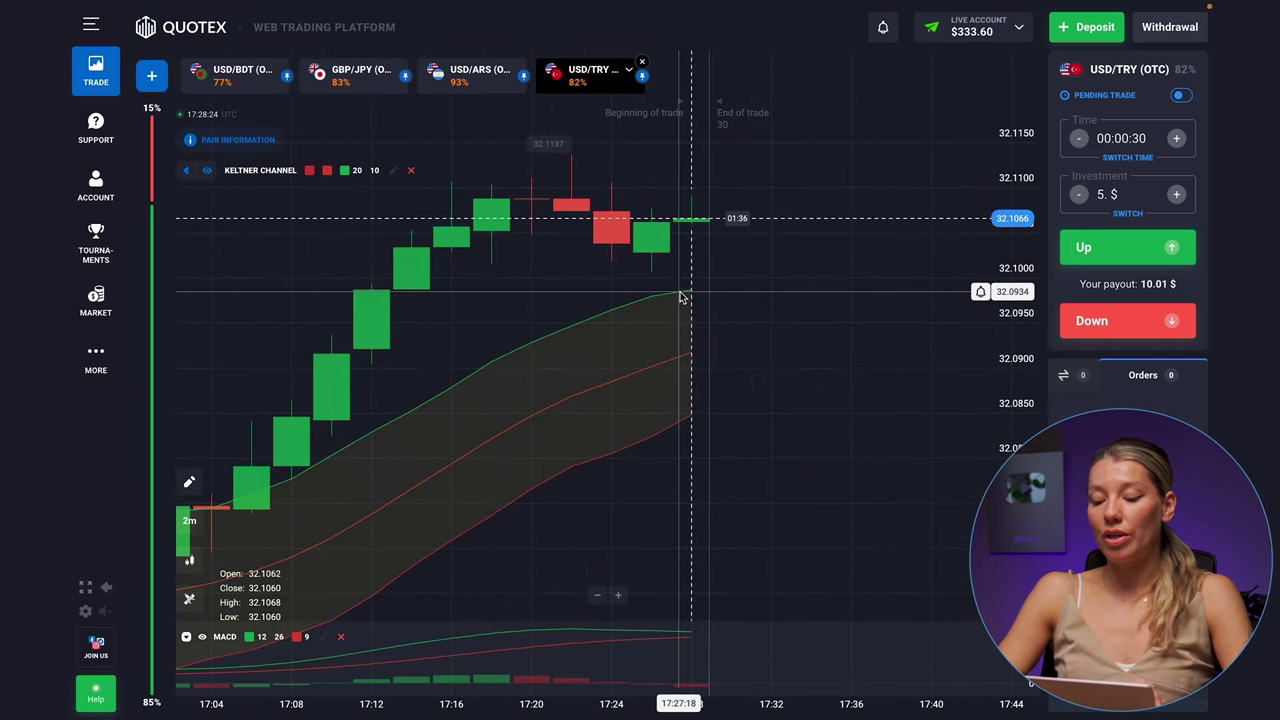
# Compare the current USD/TRY (OTC) price with the wider uptrend back to about 14:56
pyautogui.scroll(-1, 708, 252)
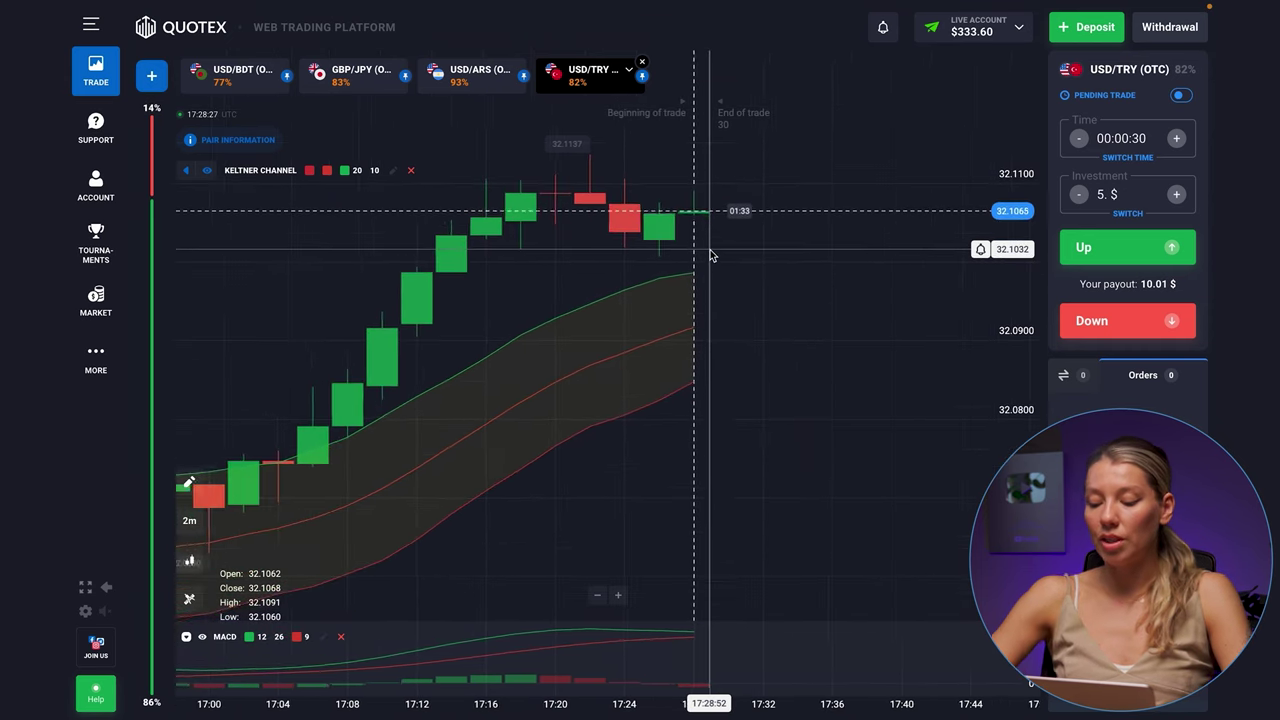
pyautogui.scroll(-7, 710, 256)
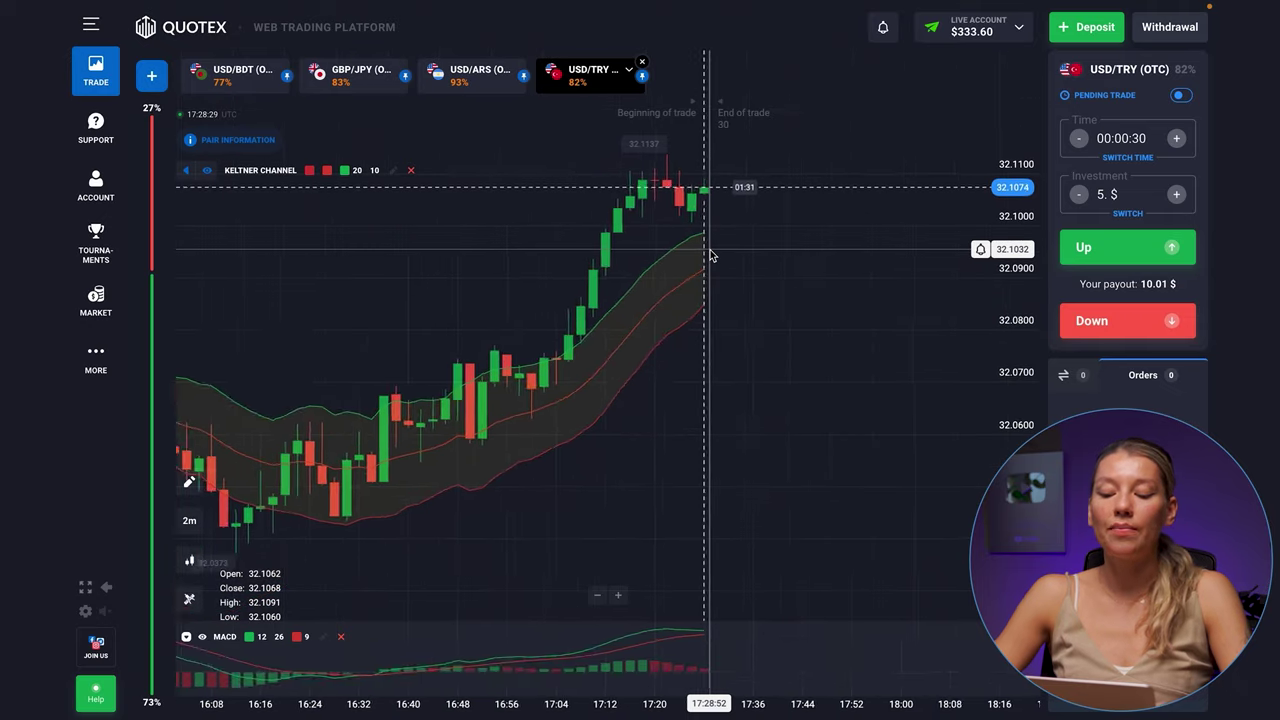
pyautogui.scroll(-3, 669, 342)
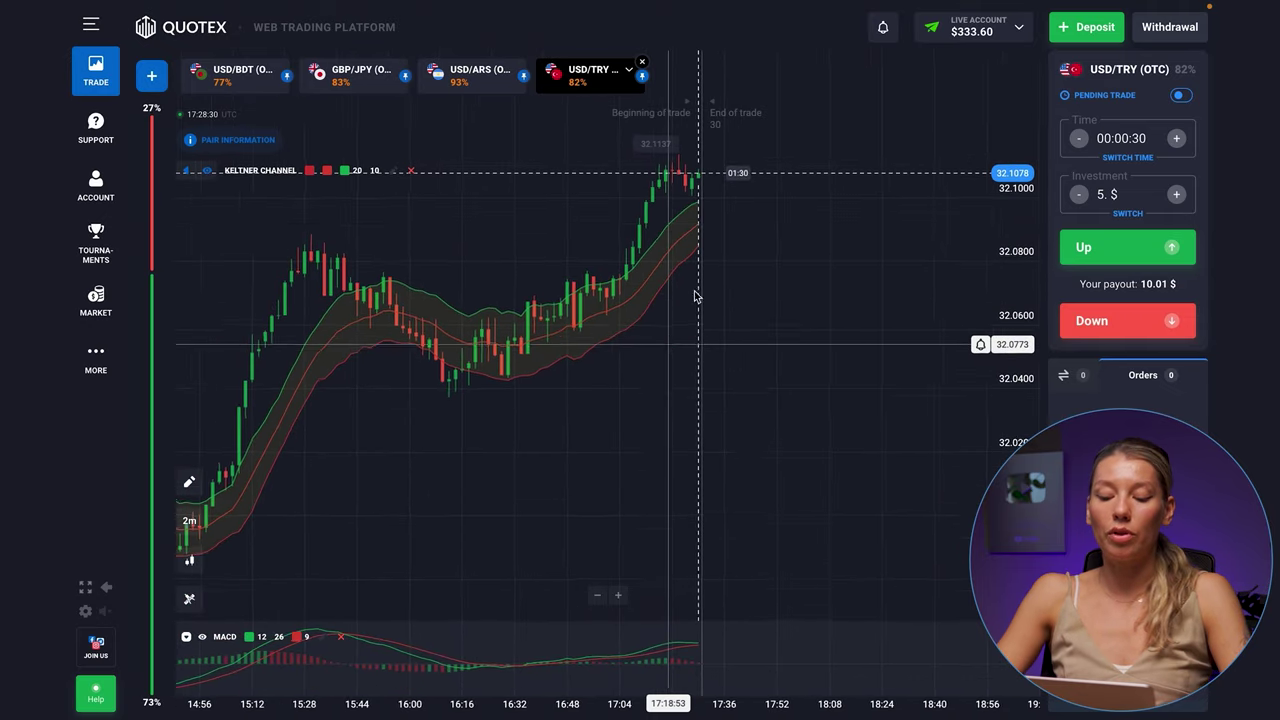
# Check the newest USD/TRY (OTC) candles above the Keltner Channel and open a 30-second Down trade with a $330 investment
pyautogui.scroll(5, 744, 224)
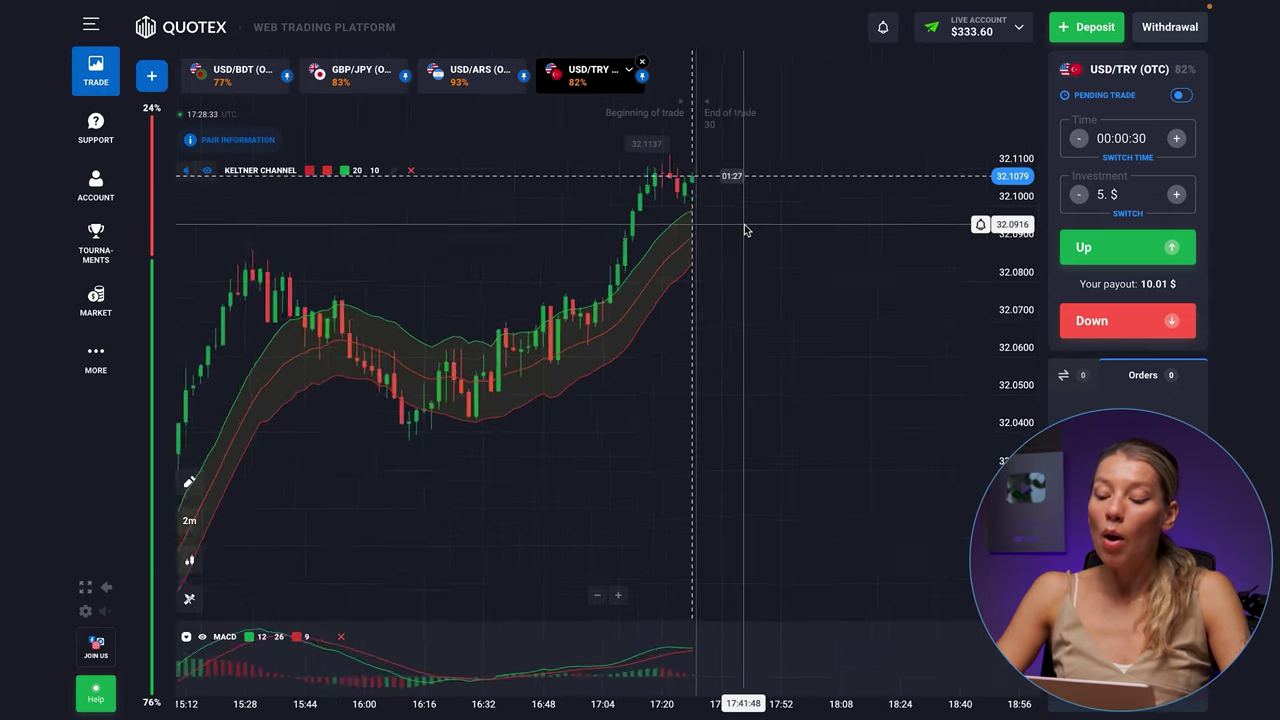
pyautogui.scroll(4, 744, 224)
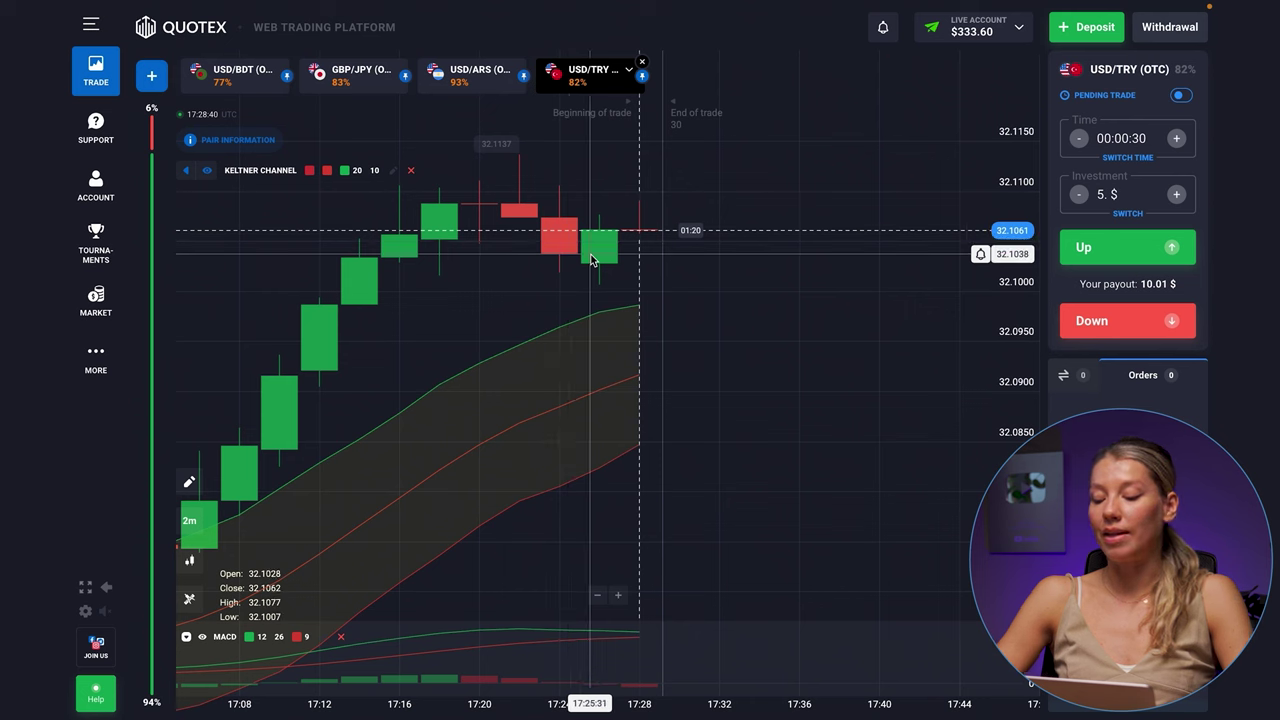
pyautogui.press('BackSpace')
pyautogui.press('BackSpace')
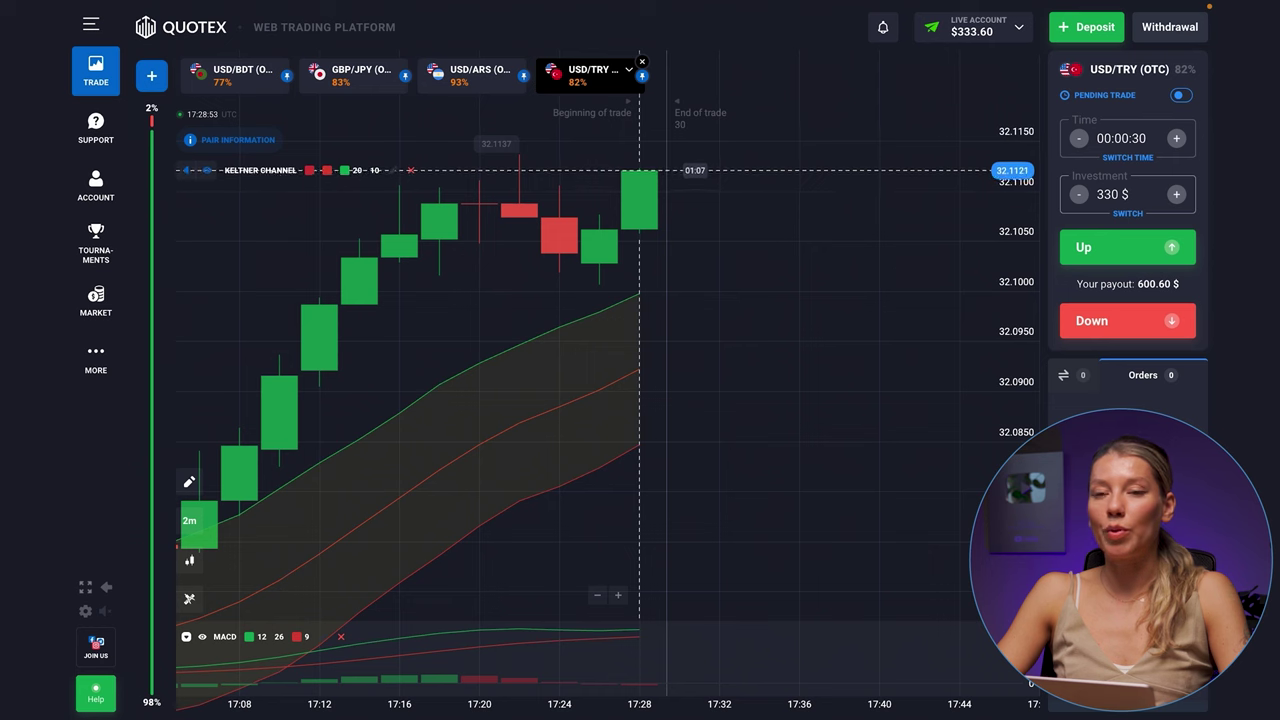
pyautogui.click(1100, 320)
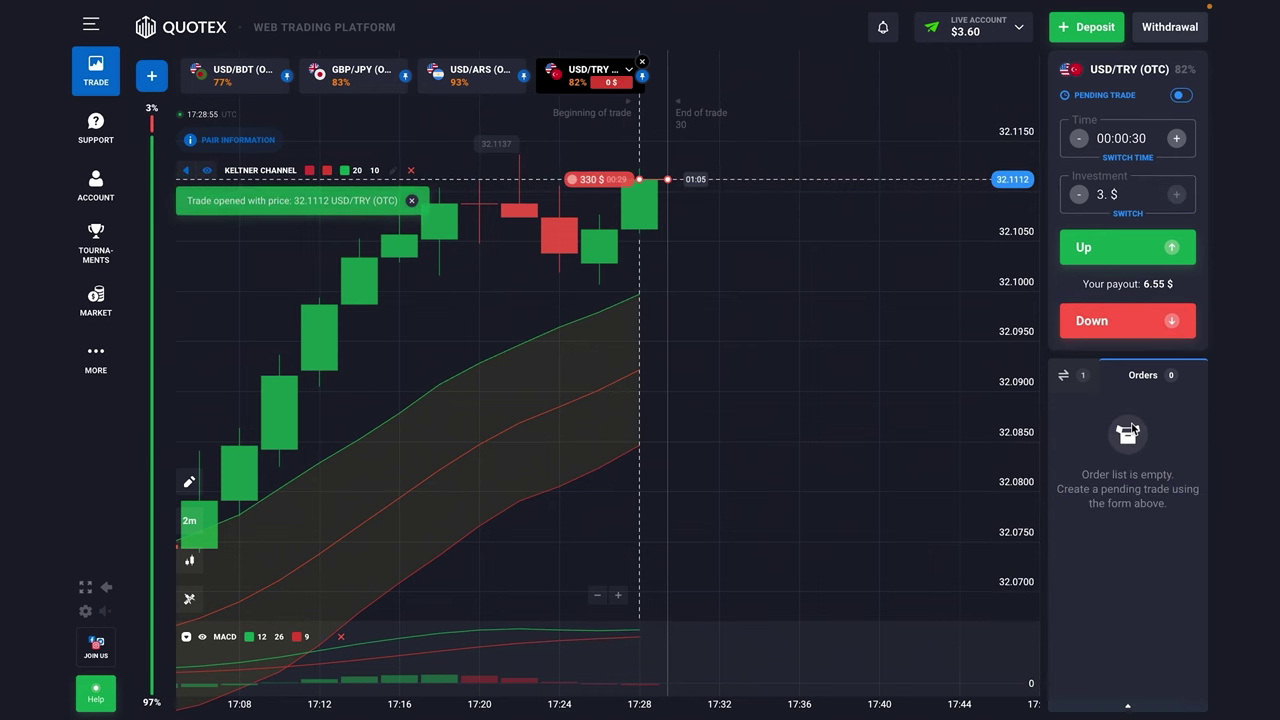
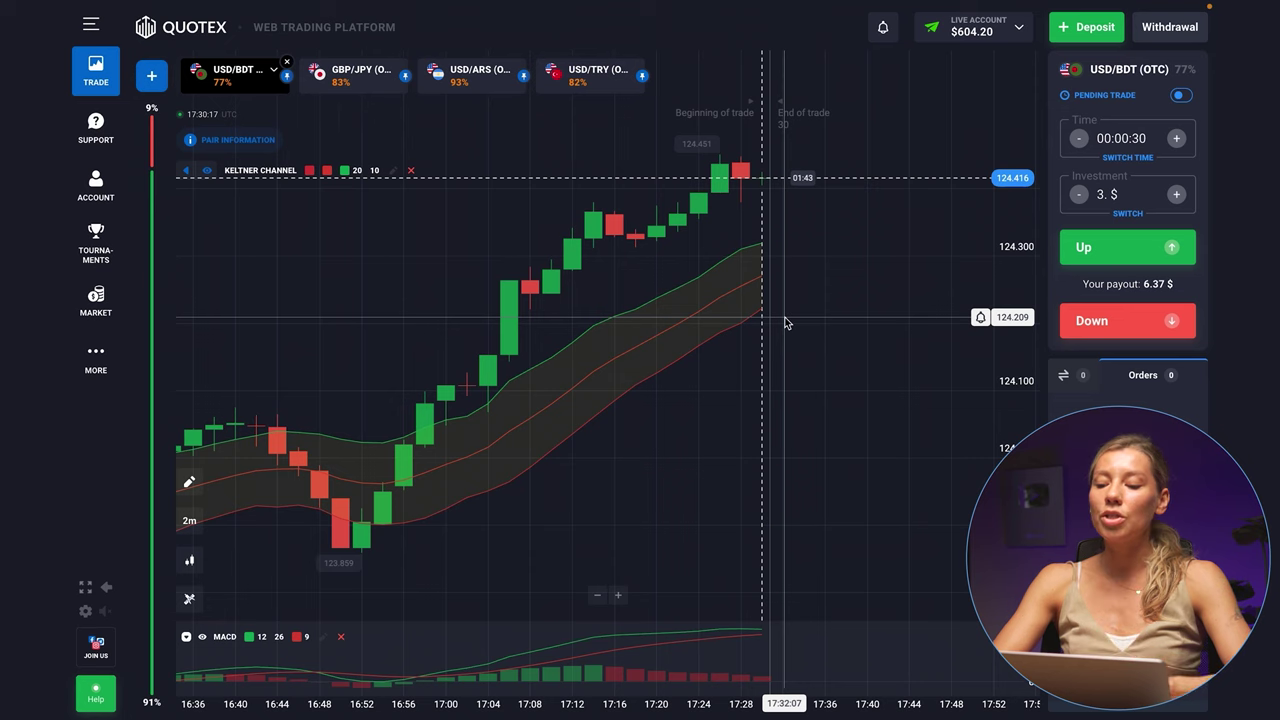
# Check the USD/BDT (OTC) uptrend against the Keltner Channel and open a 30-second Up trade with a $600 investment
pyautogui.scroll(-2, 785, 323)
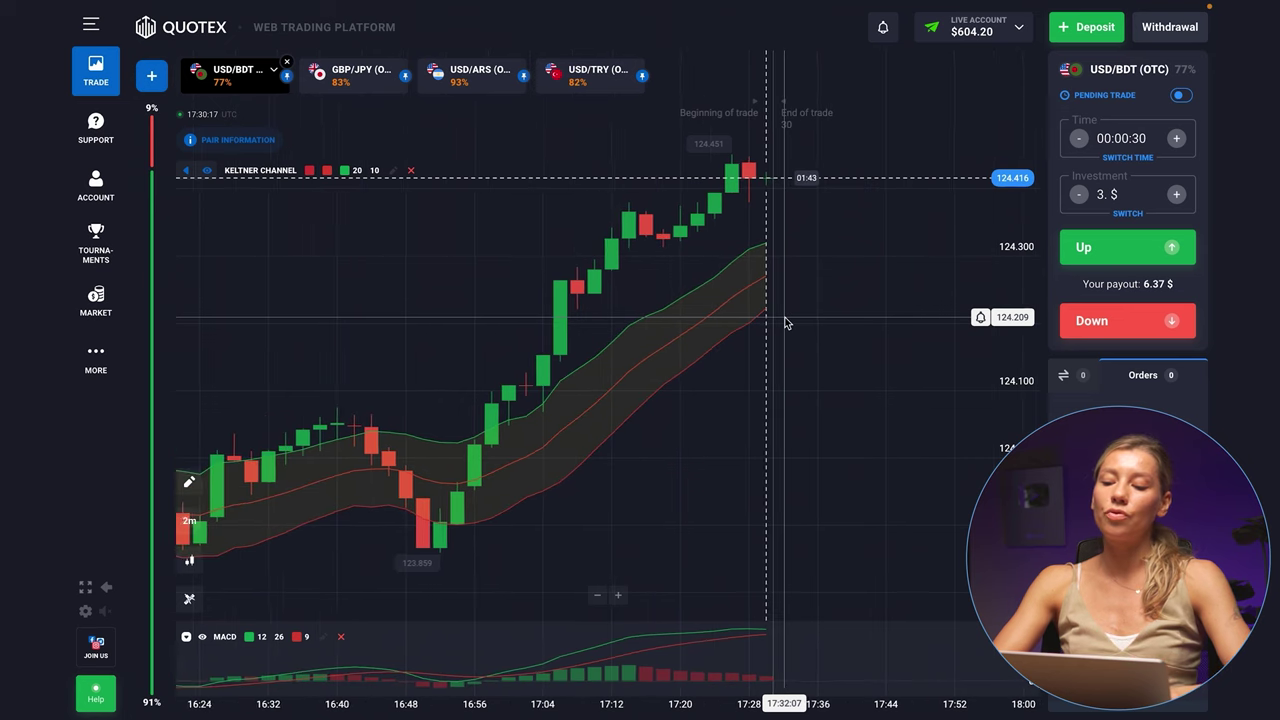
pyautogui.scroll(3, 785, 323)
pyautogui.scroll(4, 786, 323)
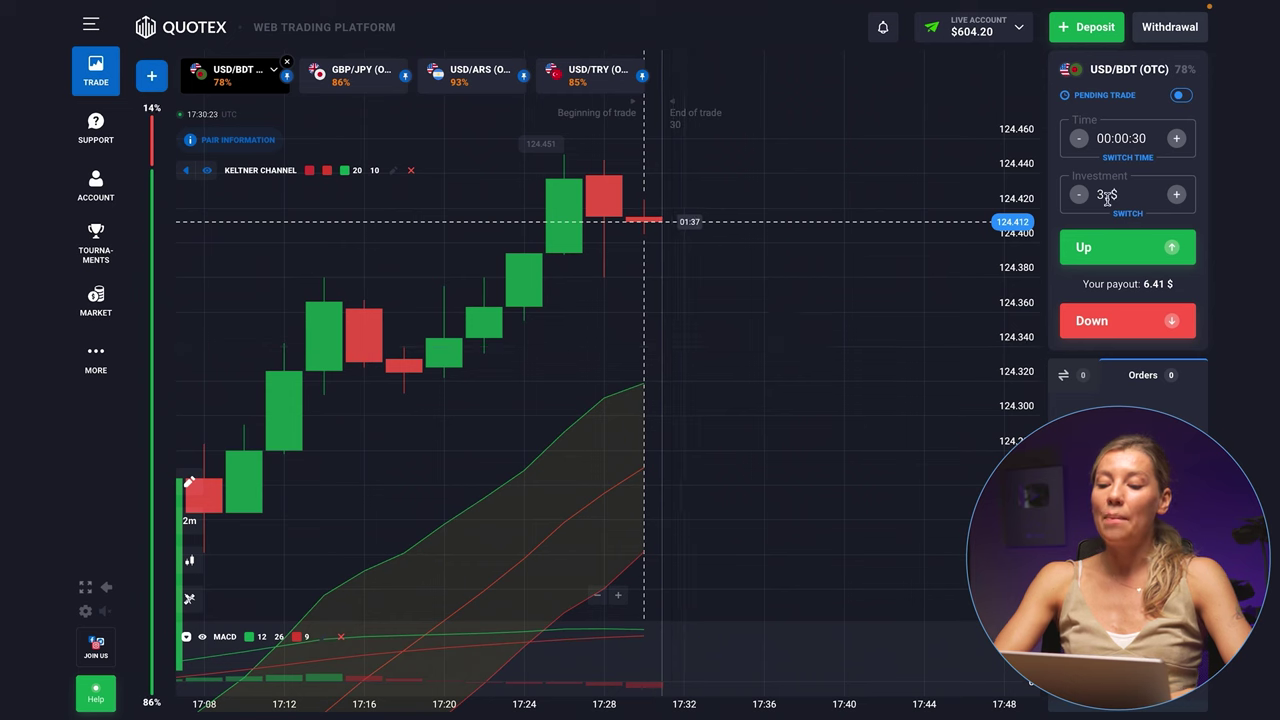
pyautogui.moveTo(1099, 195); pyautogui.dragTo(1142, 196)
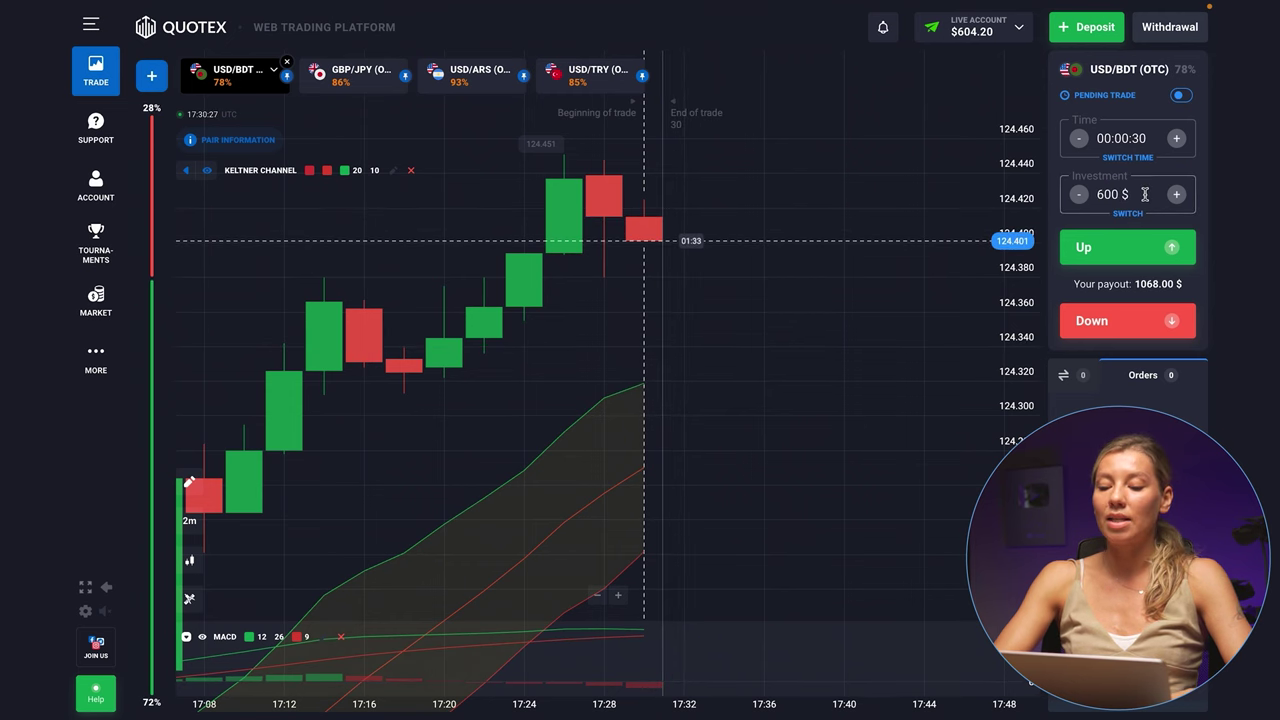
pyautogui.click(1120, 247)
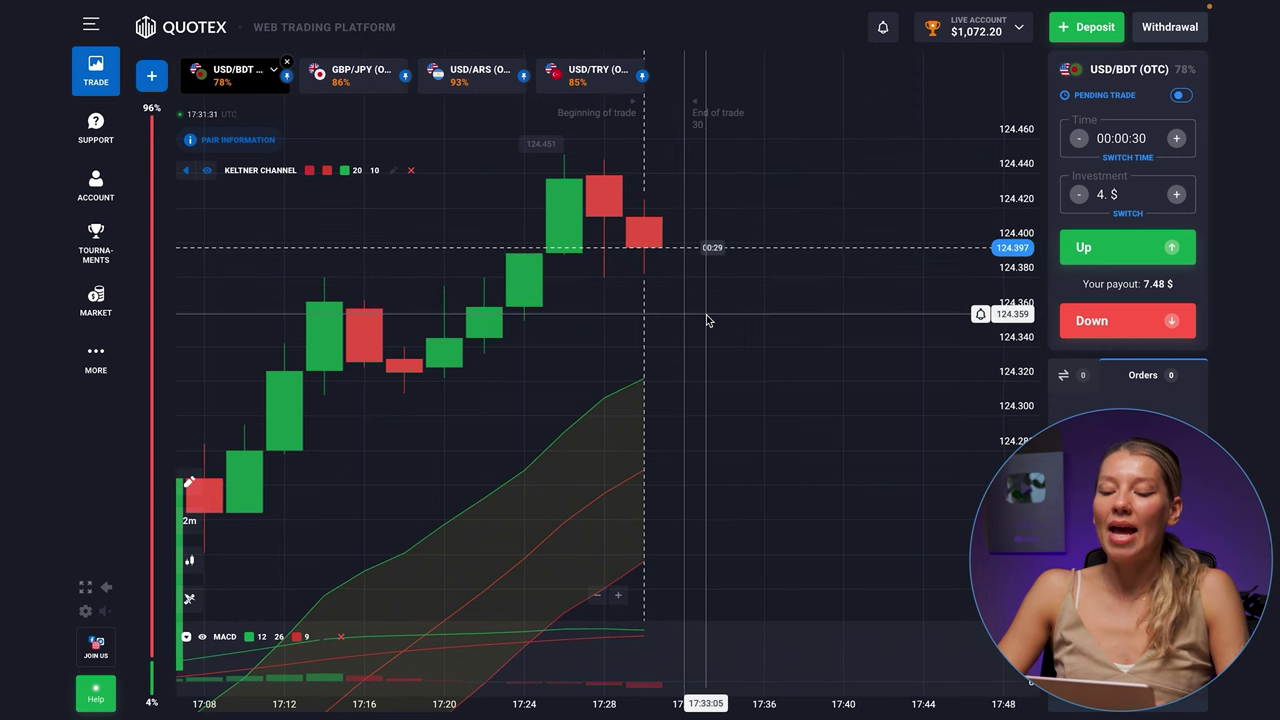
# Examine the USD/BDT (OTC) pullback candles, the Keltner Channel's upper band and the MACD lines for another trade signal
pyautogui.scroll(-1, 706, 320)
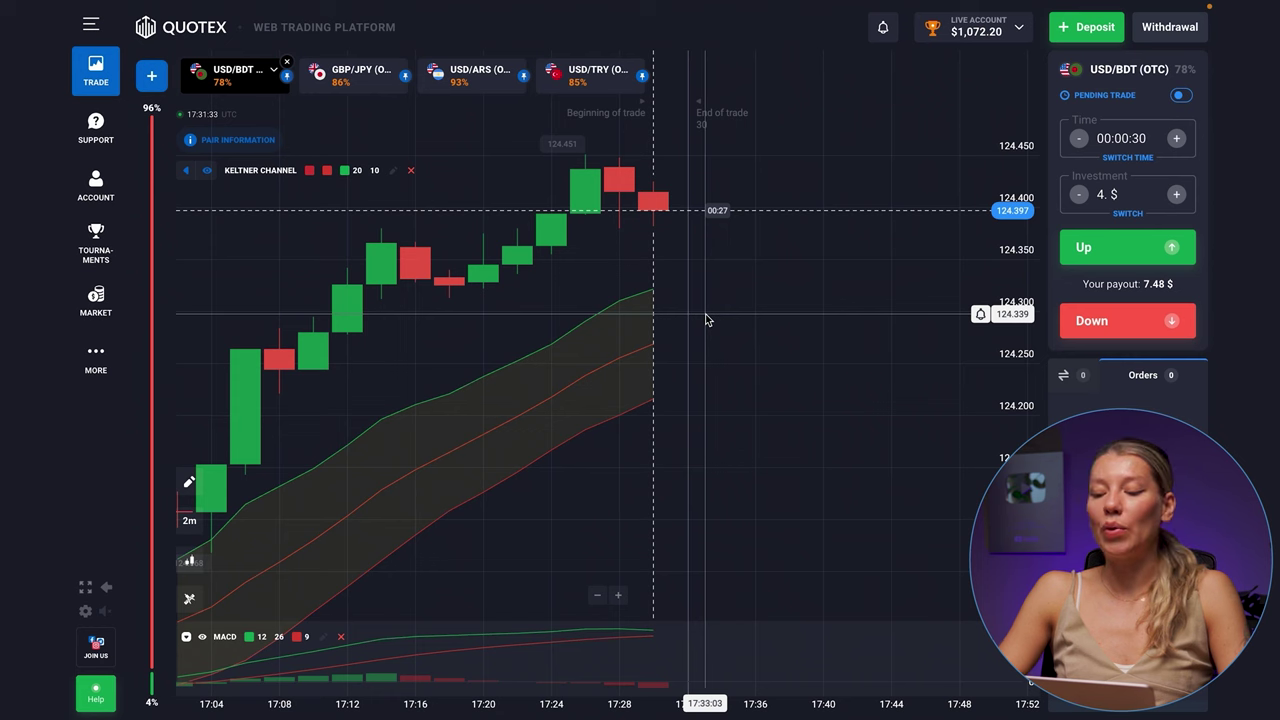
pyautogui.scroll(-4, 707, 312)
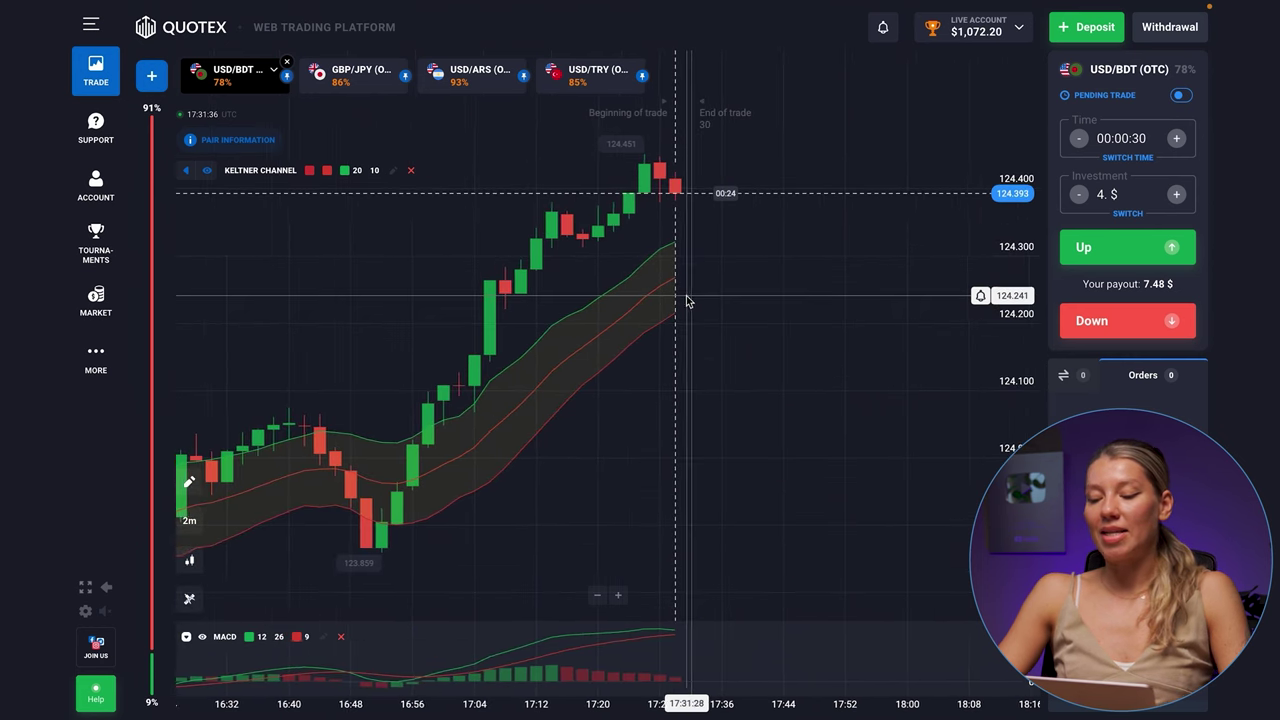
pyautogui.scroll(5, 730, 288)
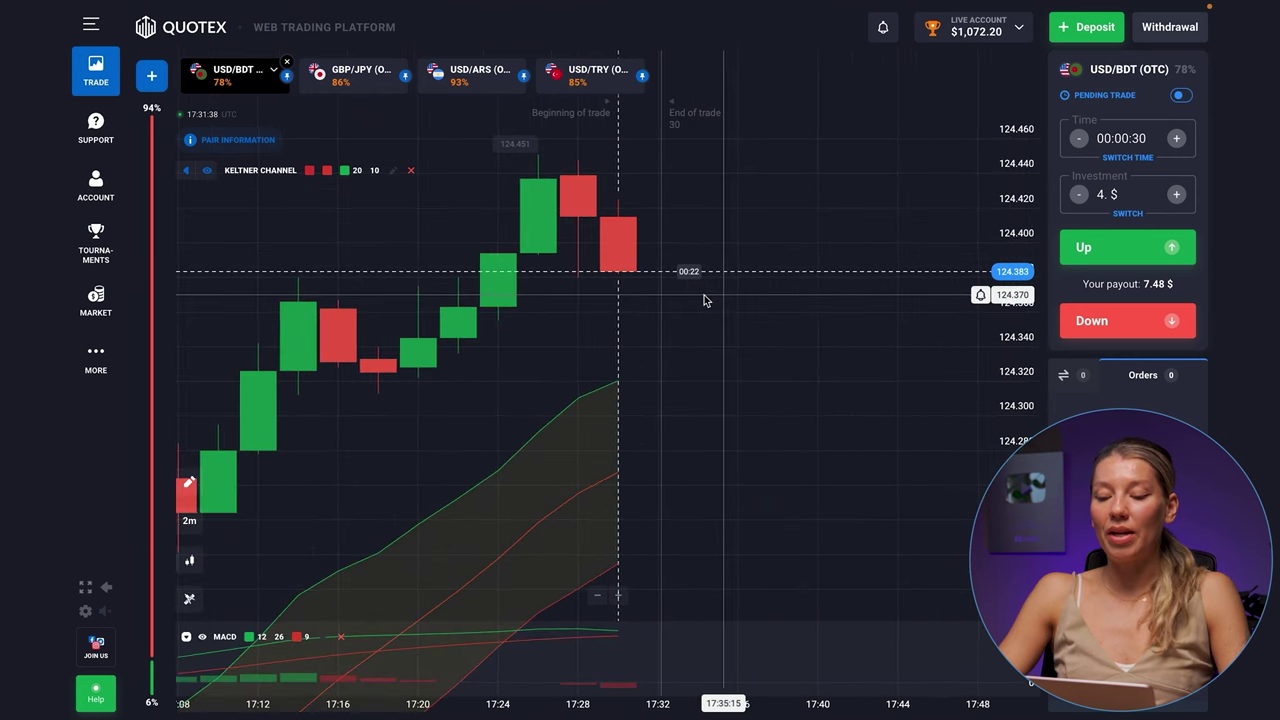
pyautogui.scroll(-1, 655, 272)
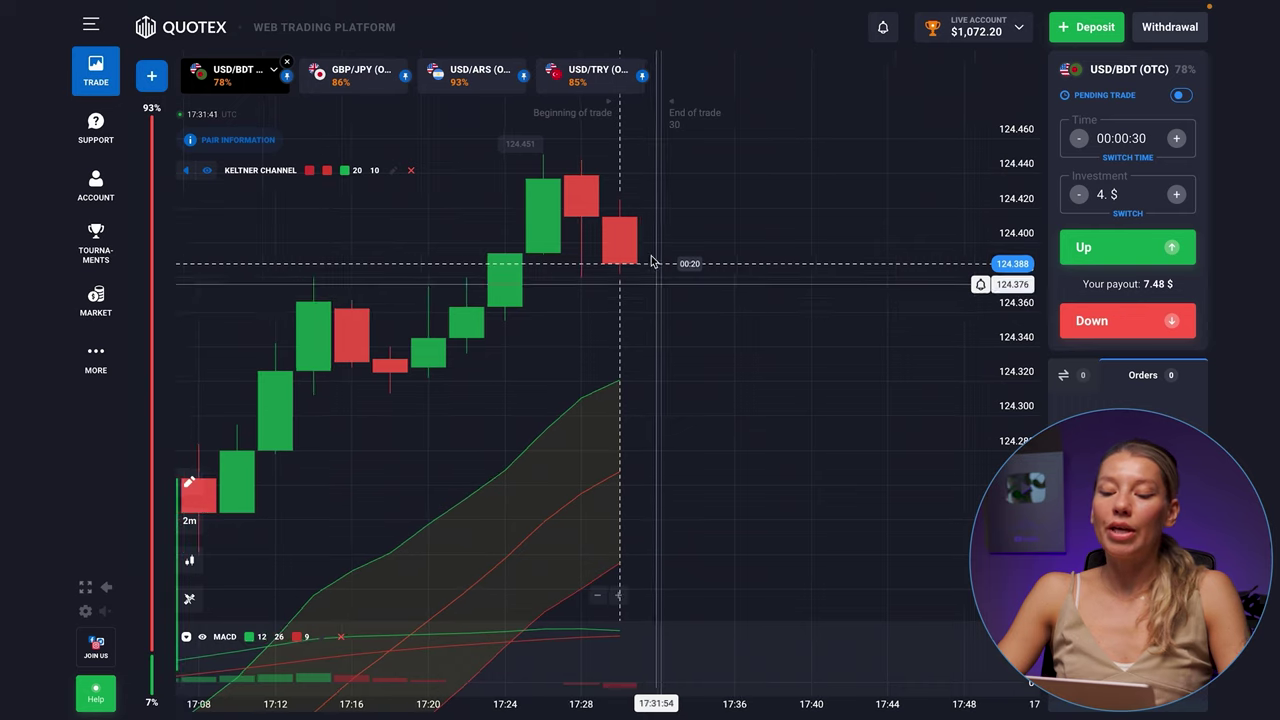
pyautogui.scroll(-2, 651, 262)
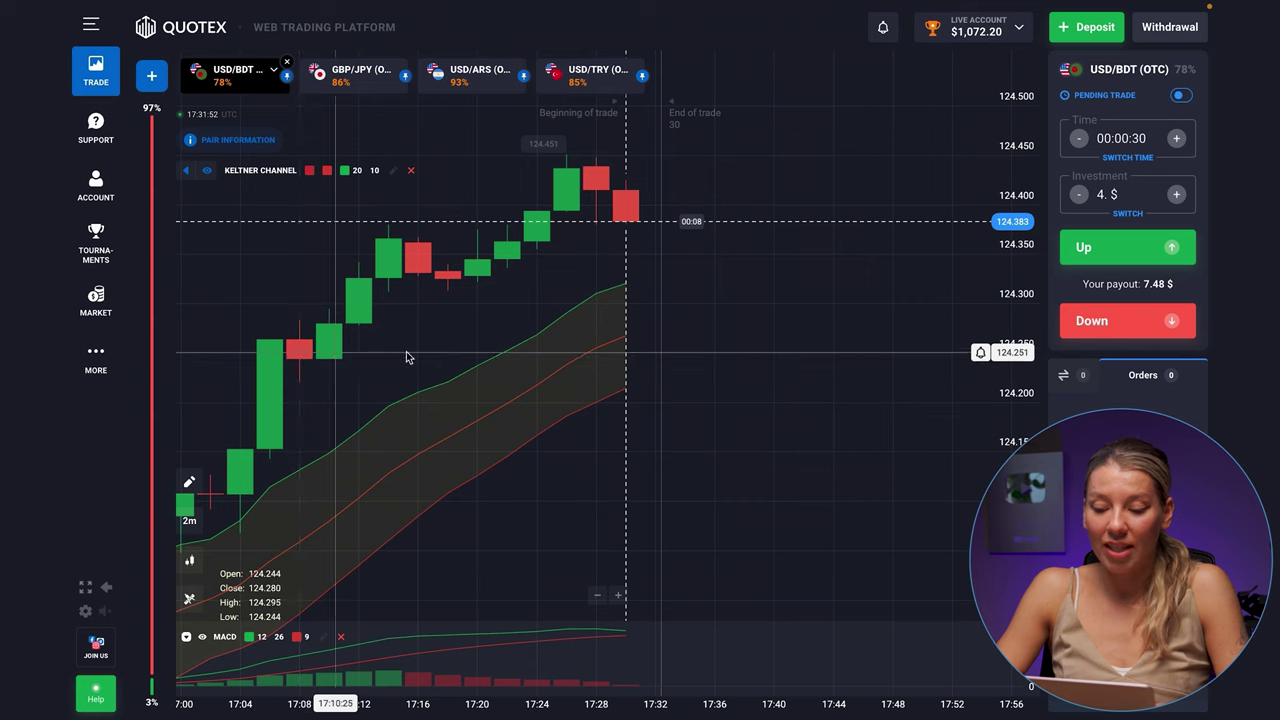
pyautogui.scroll(-3, 555, 309)
pyautogui.scroll(4, 580, 313)
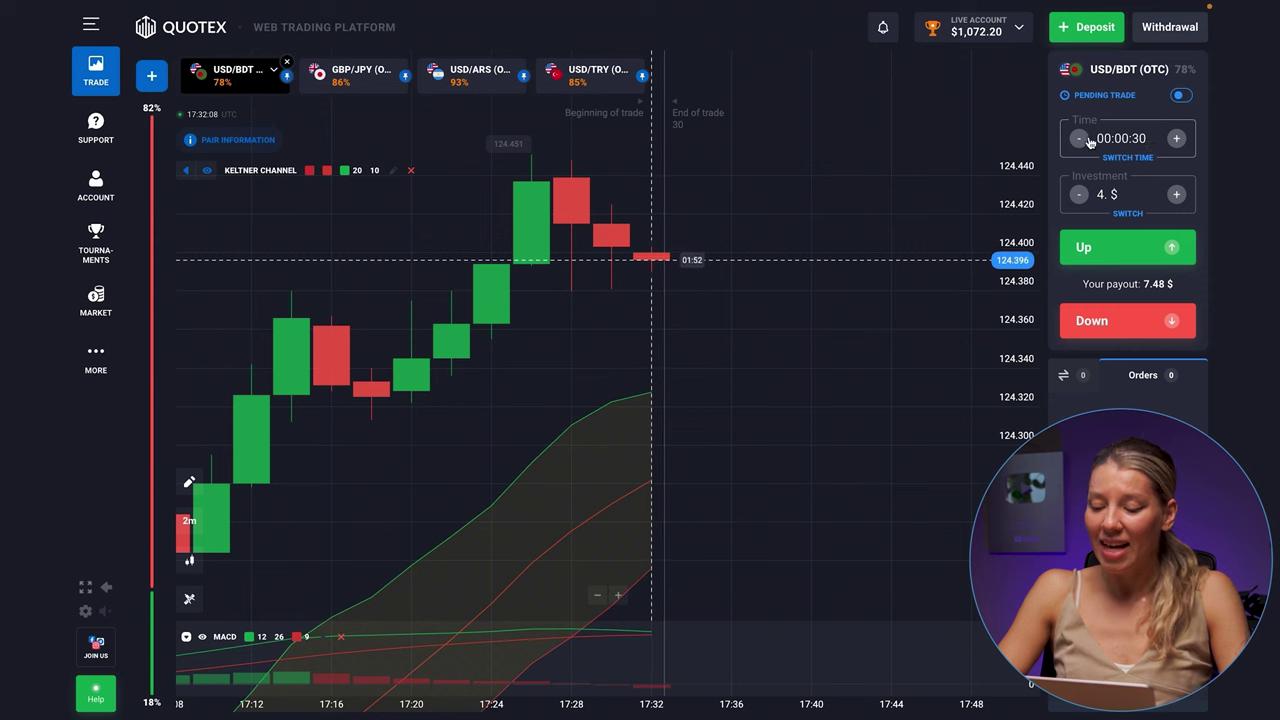
# Switch to the GBP/JPY (OTC) chart and examine its candles around the Keltner Channel's upper band, back to about 16:32
pyautogui.click(349, 89)
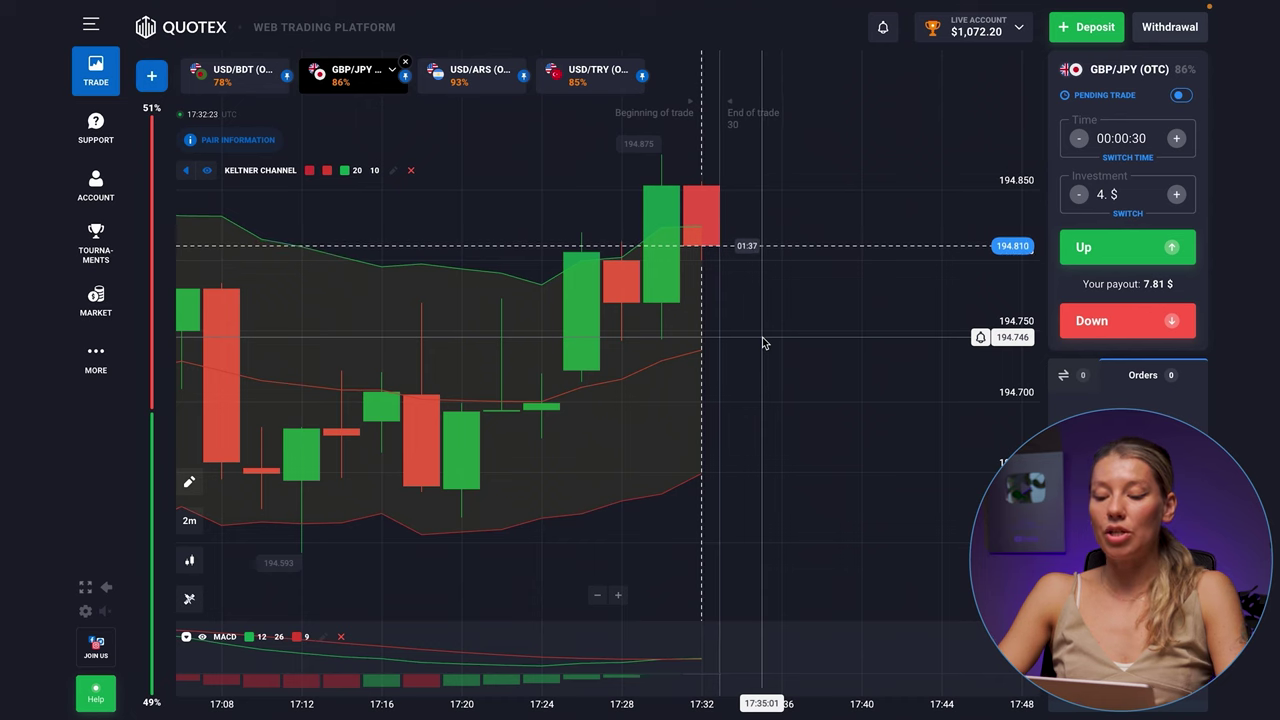
pyautogui.scroll(-6, 762, 343)
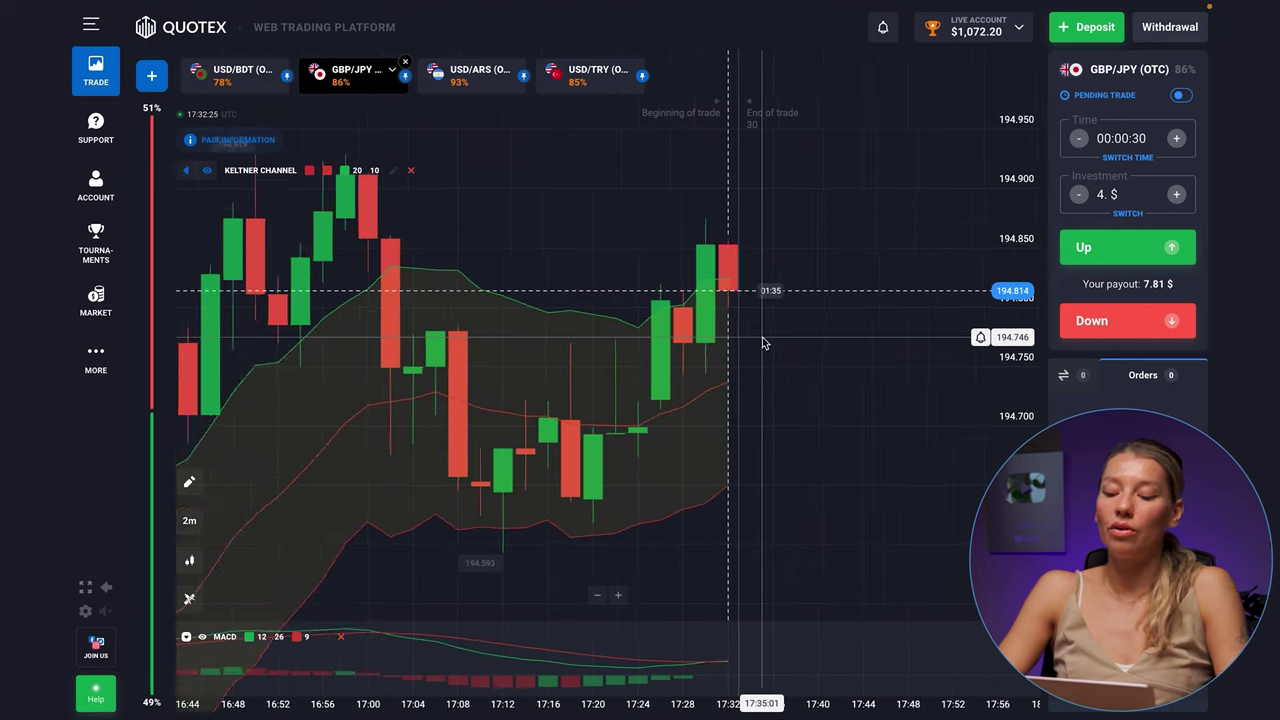
pyautogui.scroll(6, 762, 343)
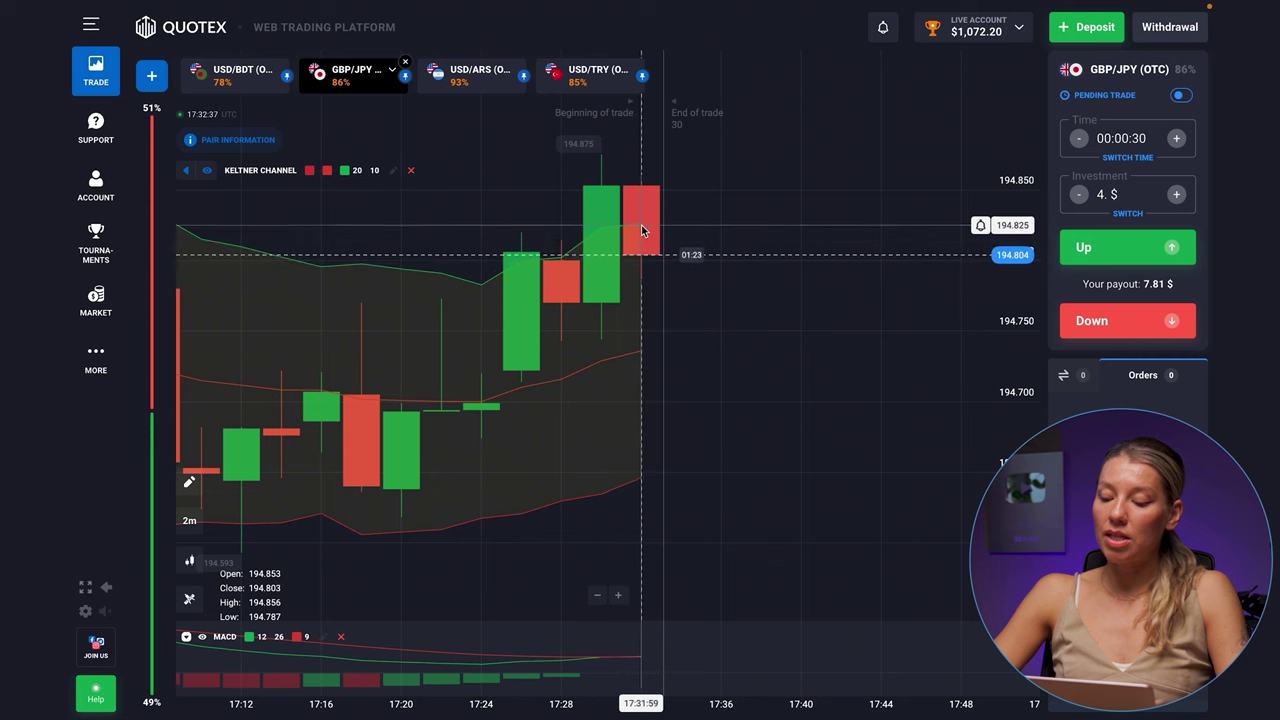
pyautogui.scroll(-4, 720, 344)
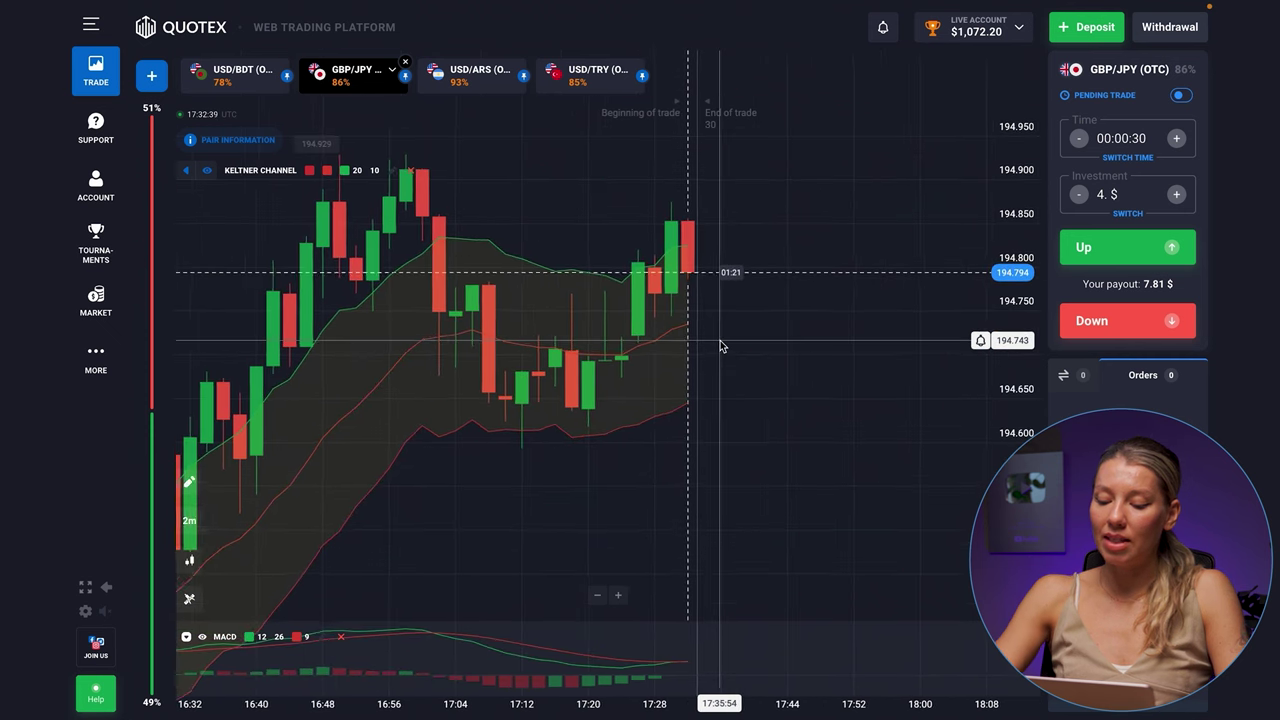
pyautogui.scroll(4, 720, 346)
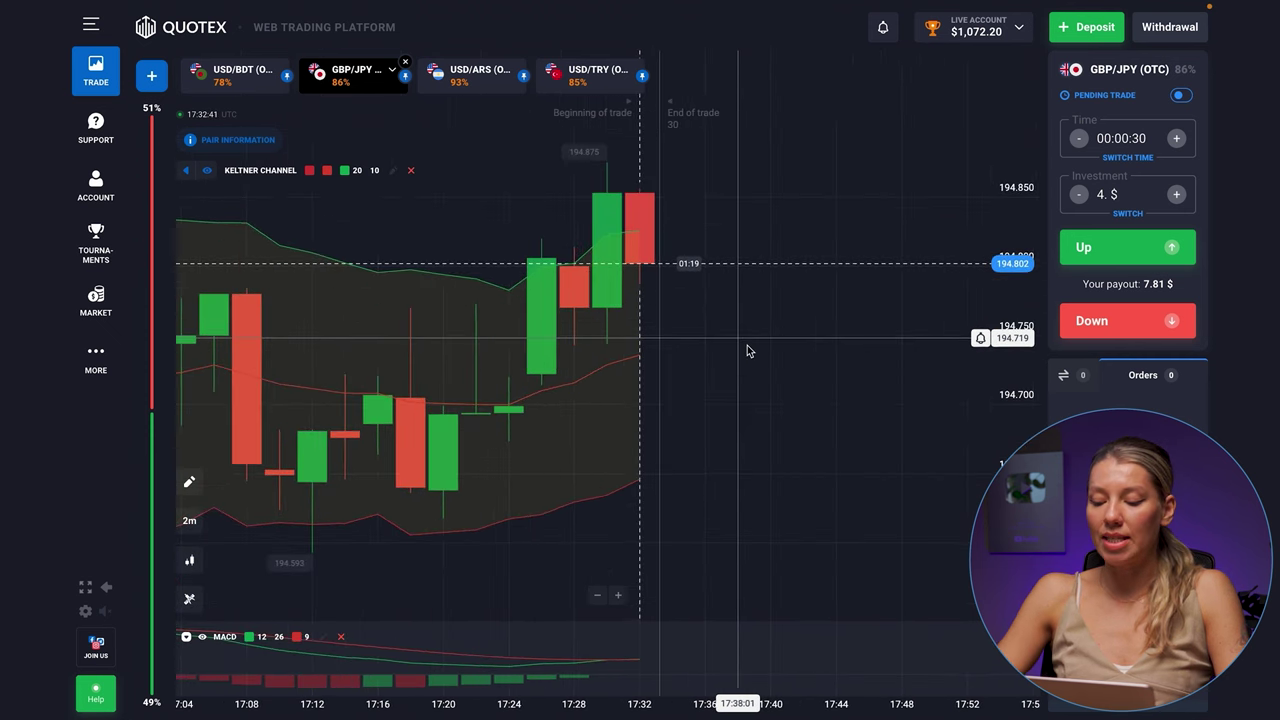
pyautogui.scroll(1, 747, 350)
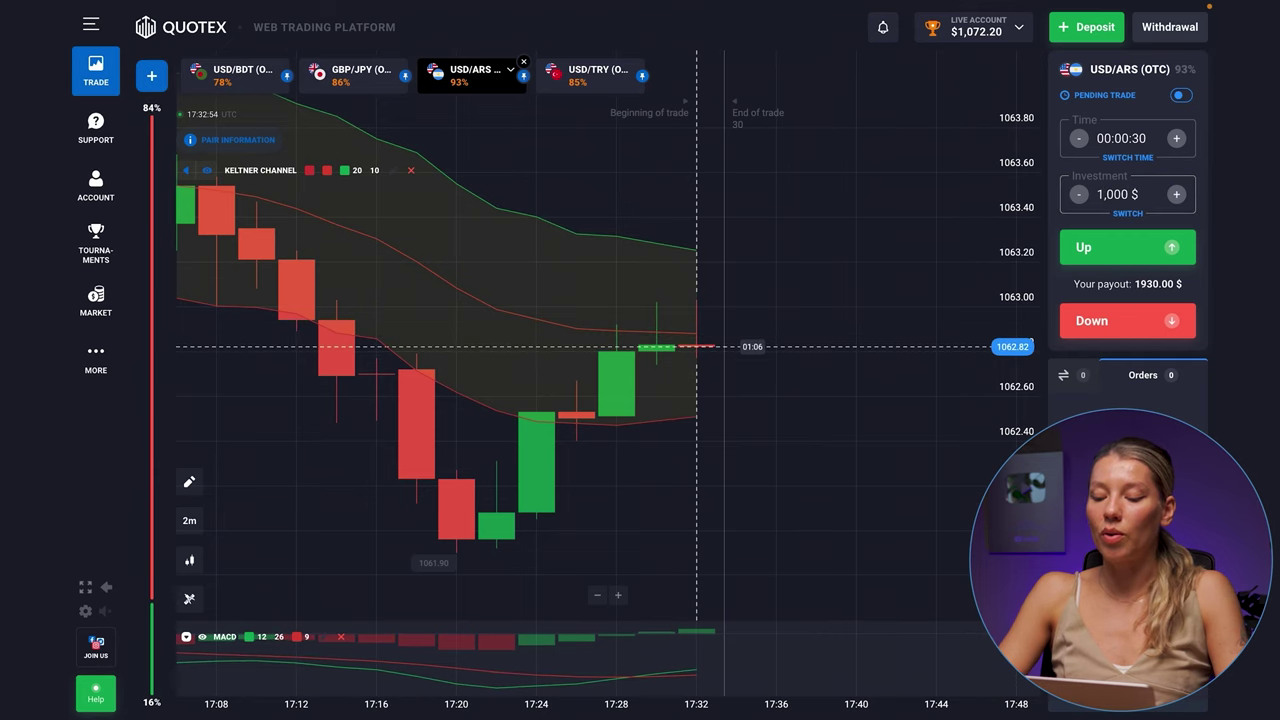
# Place a 30-second Up trade on USD/ARS (OTC) with a $1,000 investment
pyautogui.click(1108, 237)
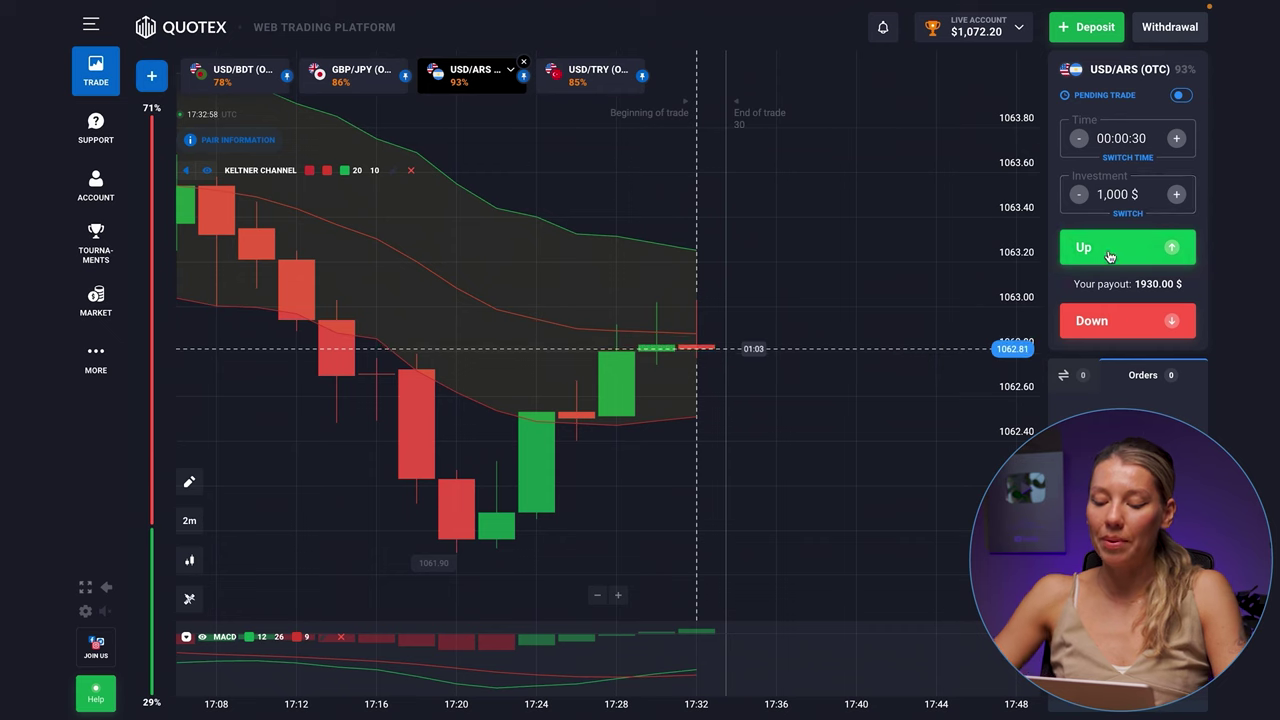